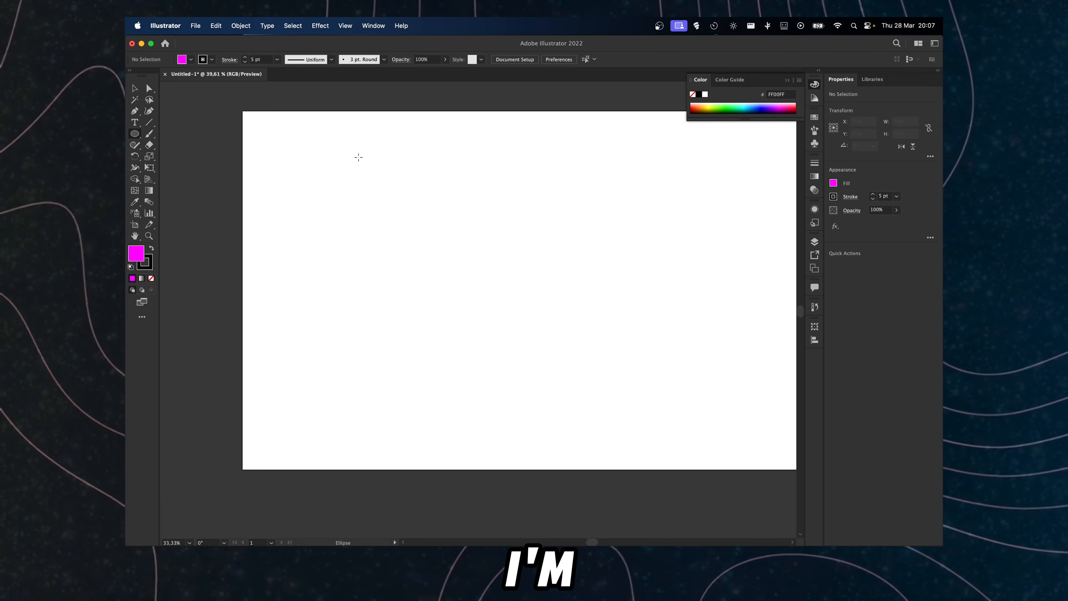
# Step: Draw a circle about 837 pt wide on the artboard and set its fill to black
pyautogui.moveTo(369, 145)
pyautogui.mouseDown()
pyautogui.moveTo(533, 335)
pyautogui.moveTo(657, 421)
pyautogui.moveTo(546, 249)
pyautogui.moveTo(506, 235)
pyautogui.moveTo(503, 213)
pyautogui.moveTo(678, 369)
pyautogui.moveTo(651, 337)
pyautogui.mouseUp()
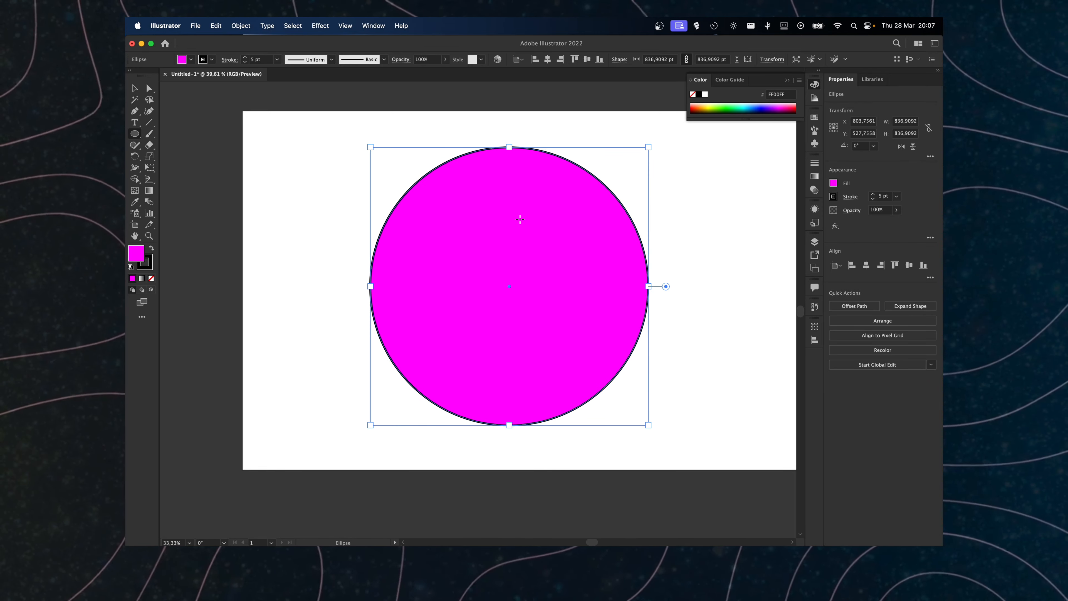
pyautogui.click(178, 60)
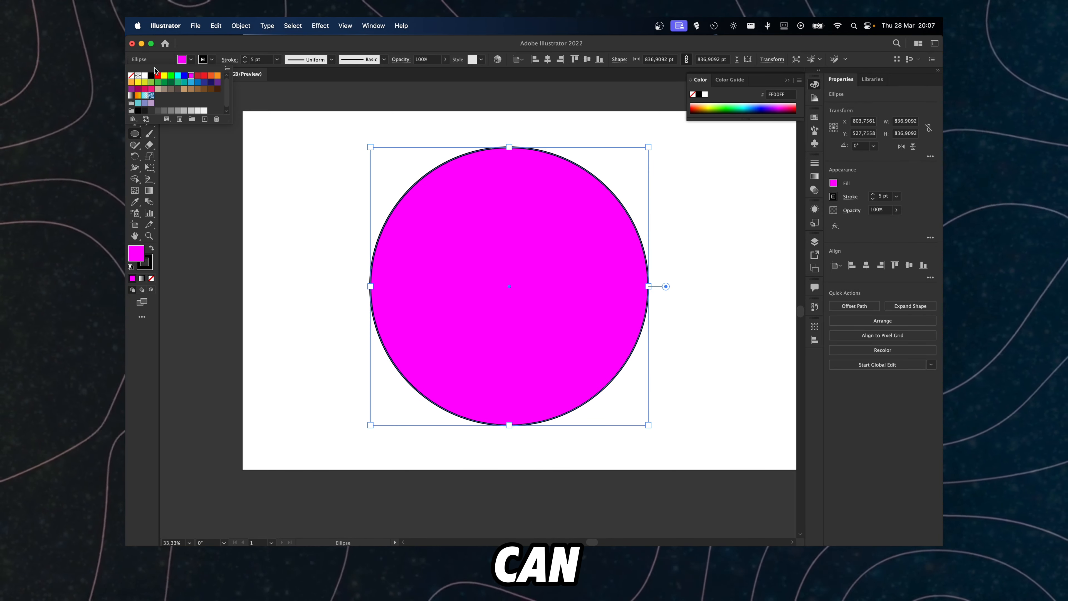
pyautogui.click(152, 75)
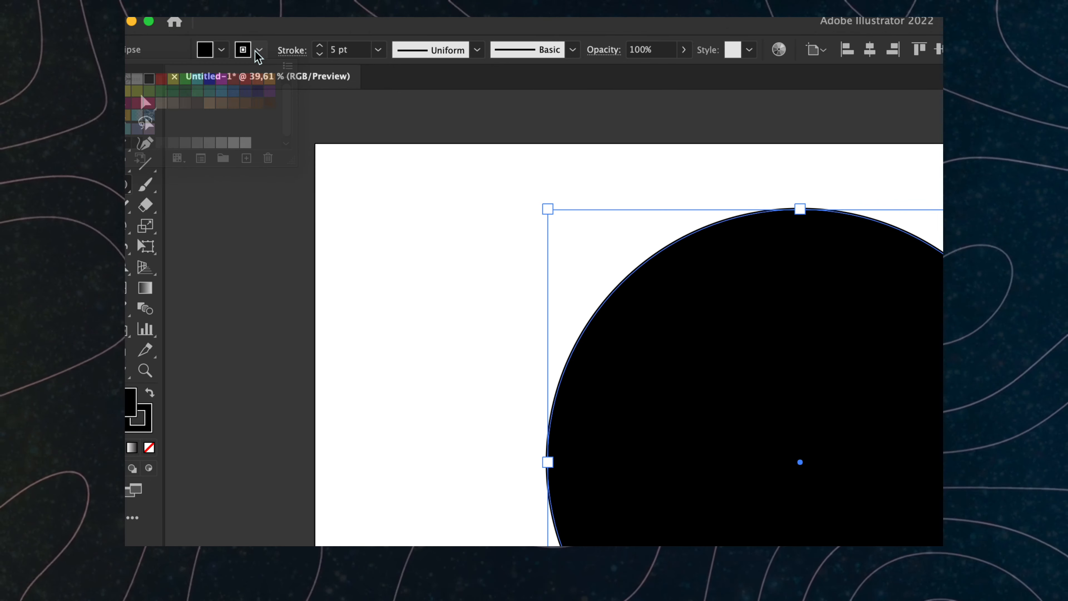
# Step: Try switching the circle to Draw Inside mode and cycling through the drawing modes
pyautogui.click(259, 51)
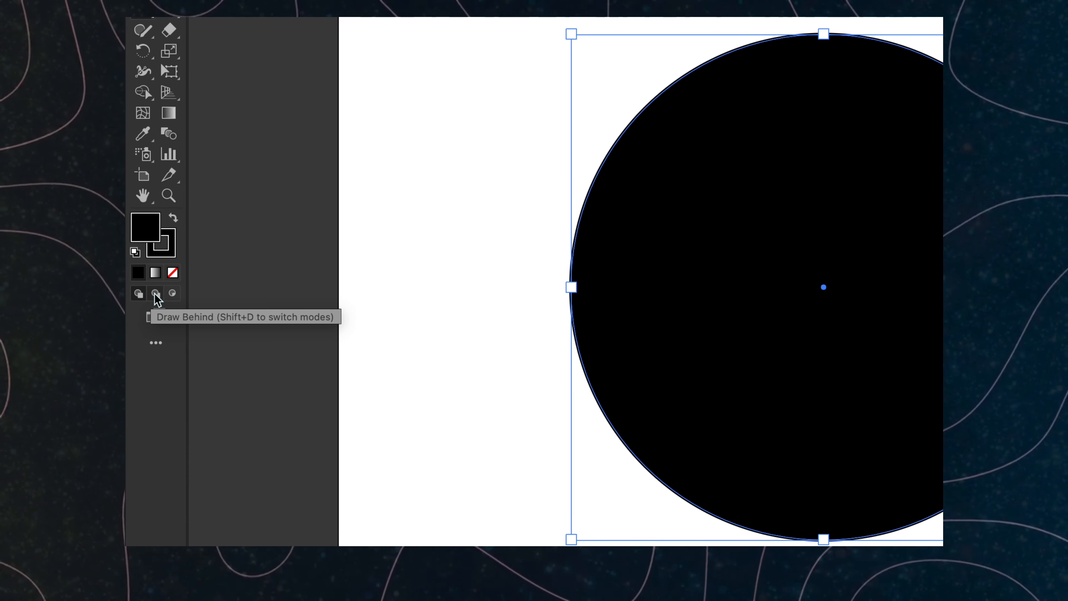
pyautogui.click(173, 293)
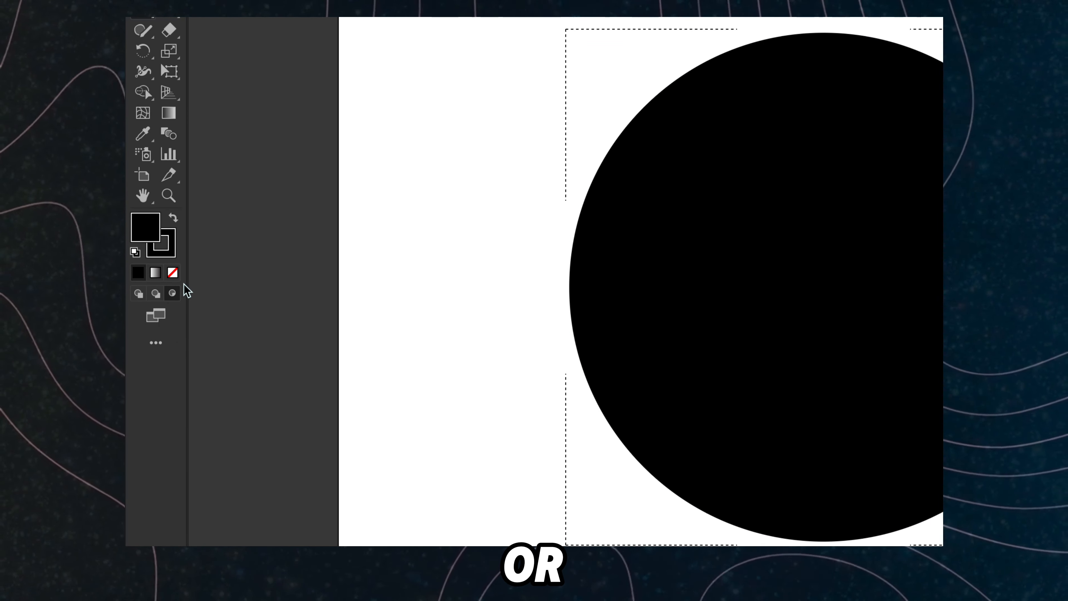
pyautogui.hotkey('shift', 'd')
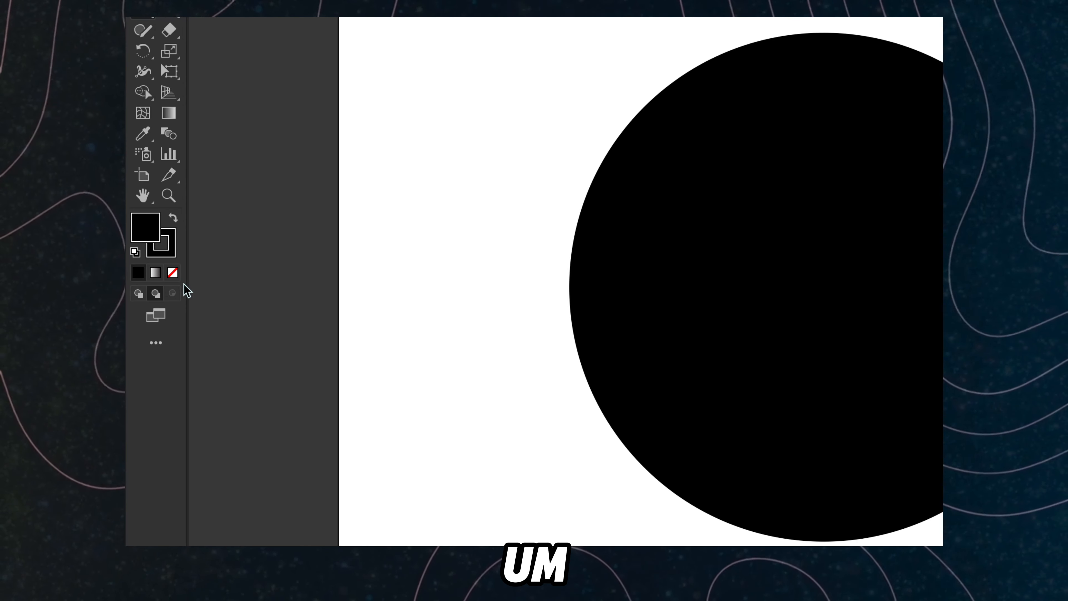
pyautogui.hotkey('shift', 'd')
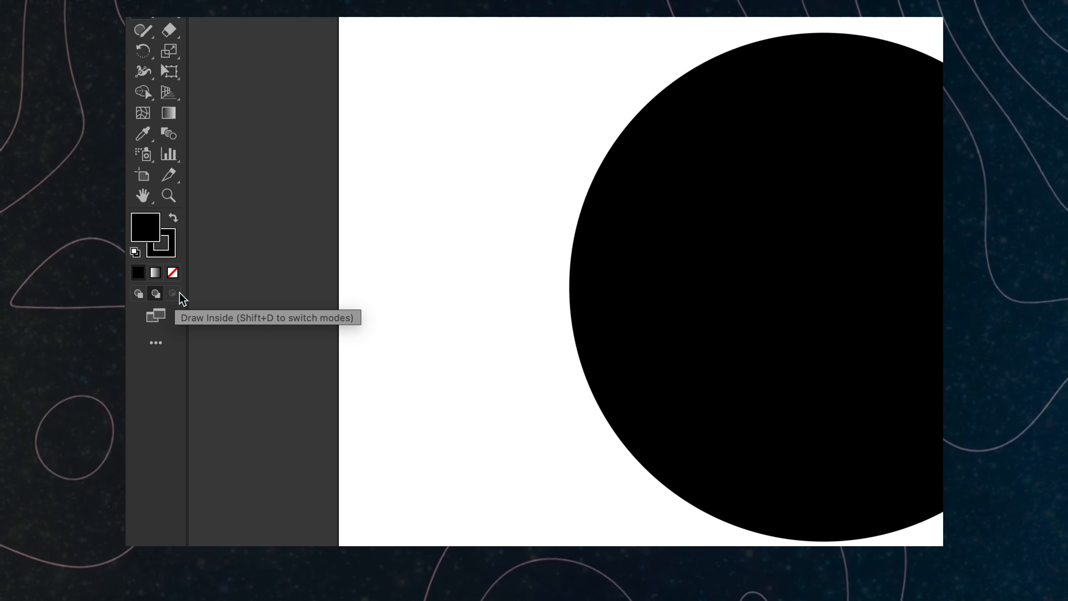
pyautogui.scroll(-1, 492, 252)
pyautogui.scroll(-4, 492, 253)
pyautogui.scroll(3, 570, 244)
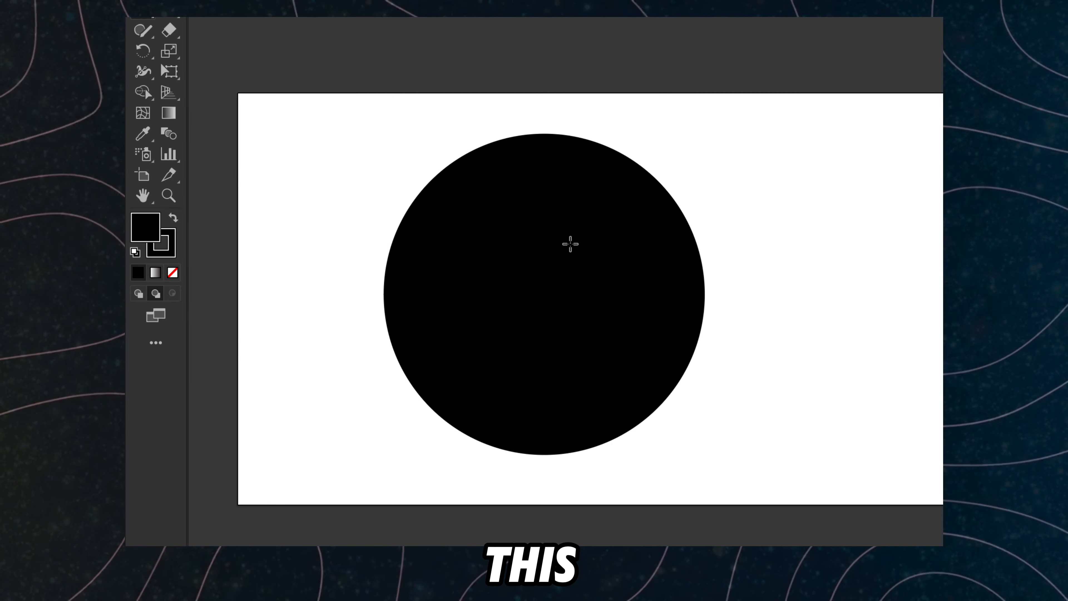
pyautogui.scroll(-1, 570, 243)
# Step: Select the black circle and set the drawing mode to Draw Inside
pyautogui.click(571, 244)
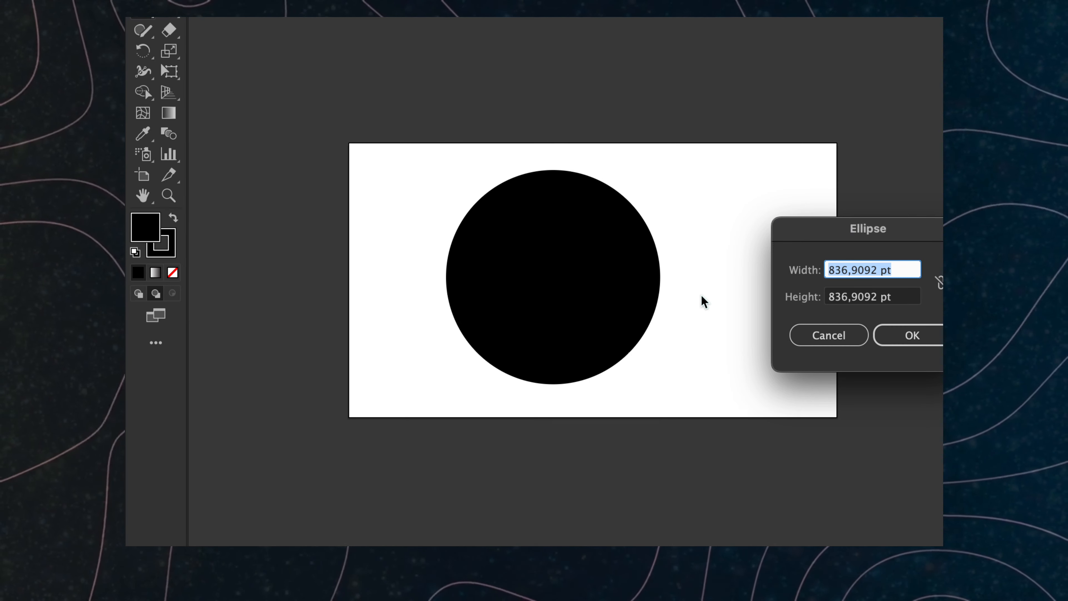
pyautogui.click(811, 336)
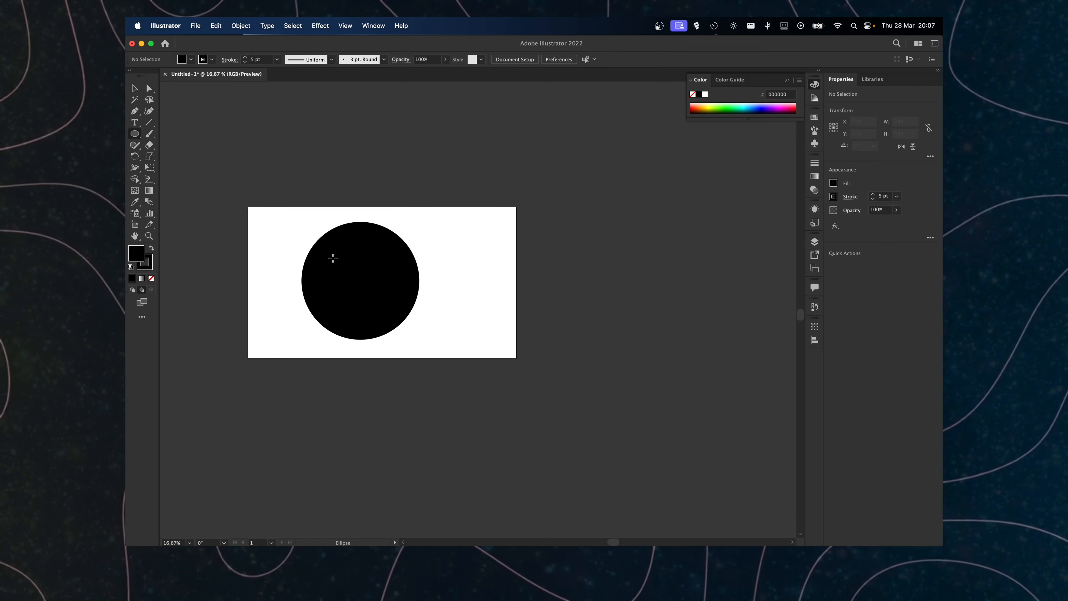
pyautogui.press('super+equal')
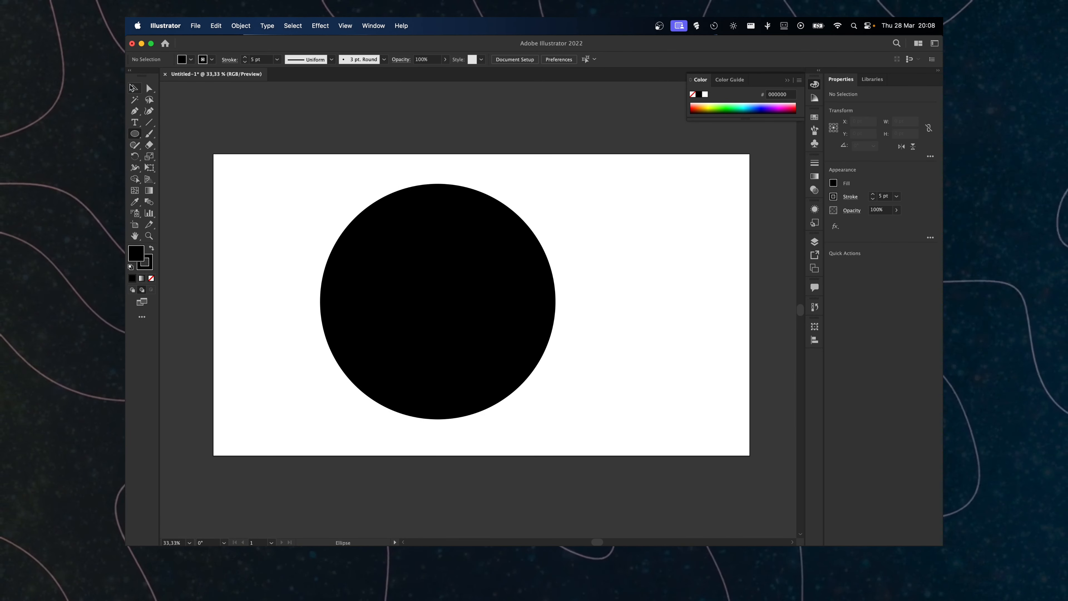
pyautogui.press('v')
pyautogui.moveTo(379, 253); pyautogui.dragTo(397, 259)
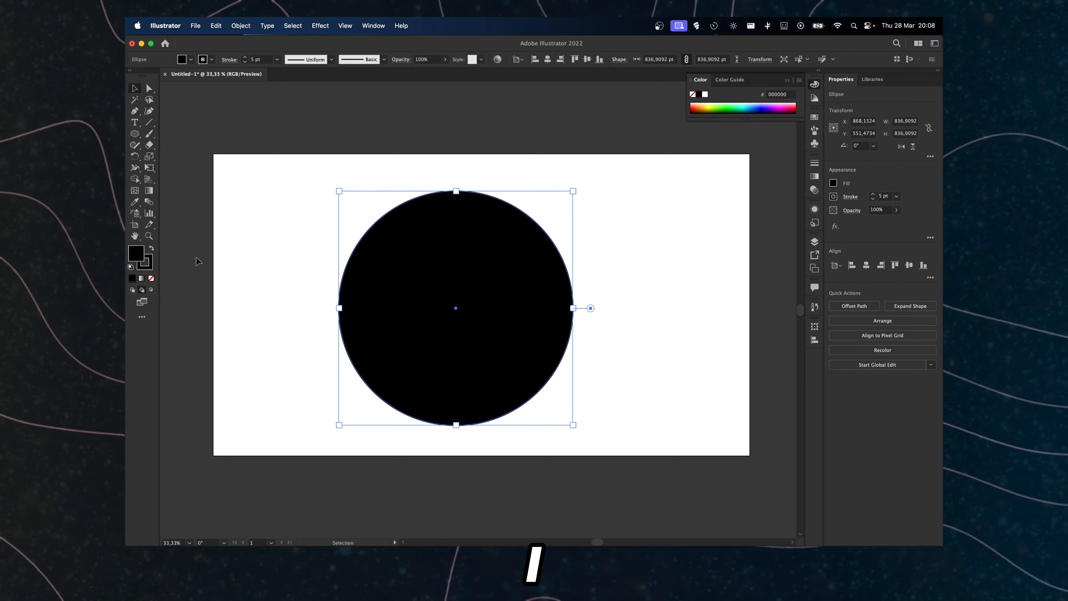
pyautogui.click(151, 290)
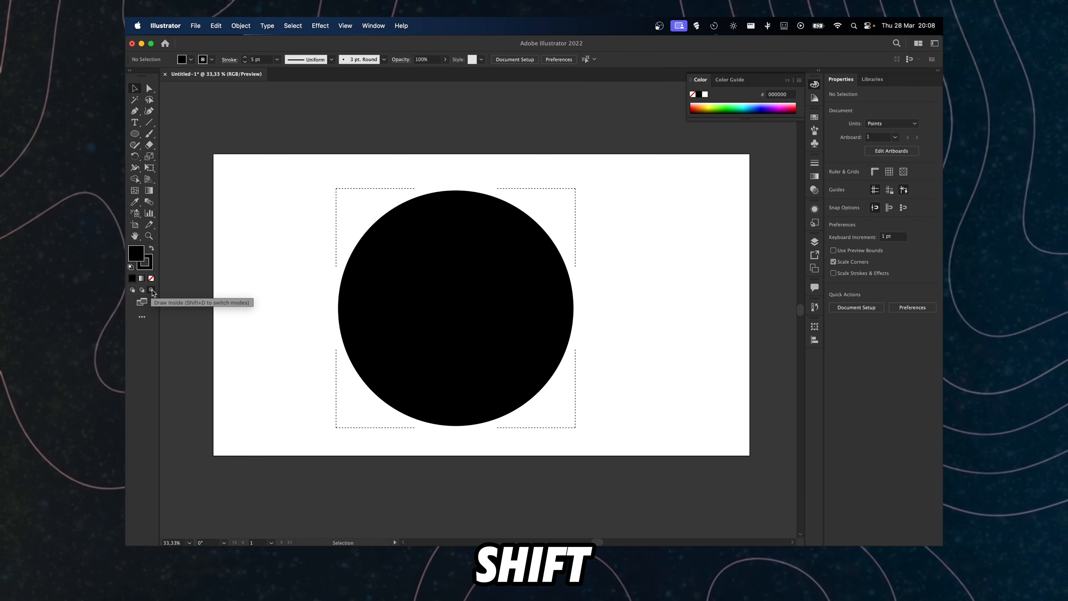
pyautogui.hotkey('shift', 'd')
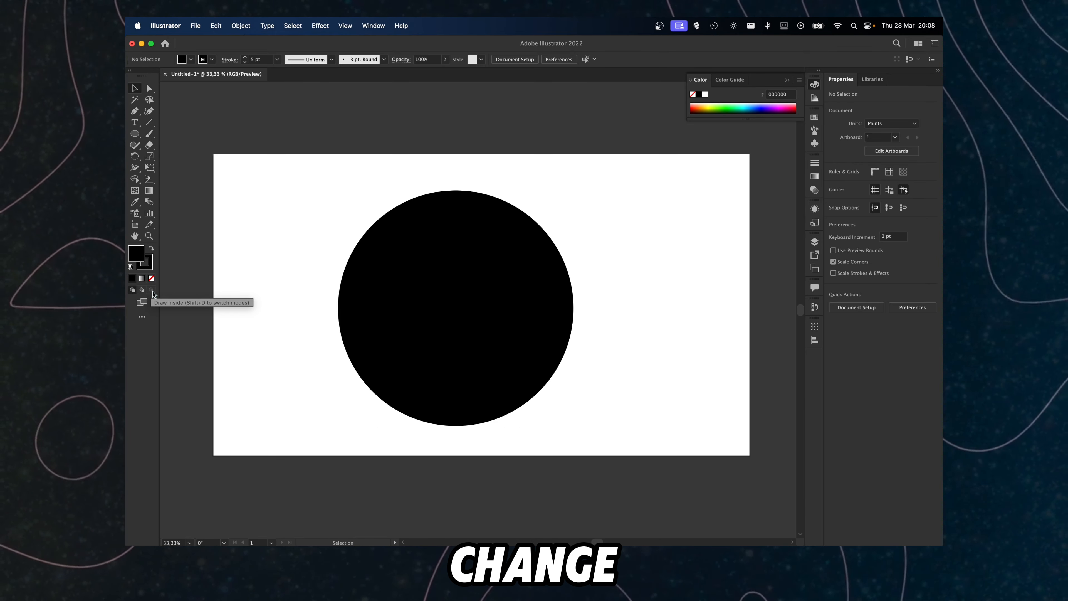
pyautogui.click(381, 288)
pyautogui.hotkey('shift', 'd')
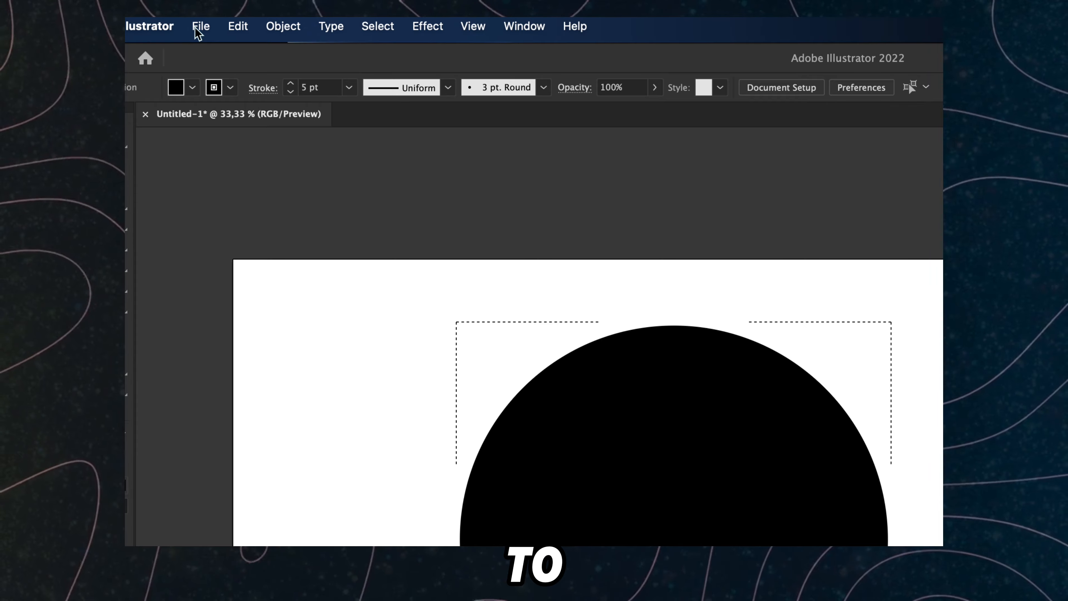
# Step: Place the comic-style-2118785 (2).jpg photo inside the circle, sized to cover it, and nudge its position
pyautogui.click(195, 26)
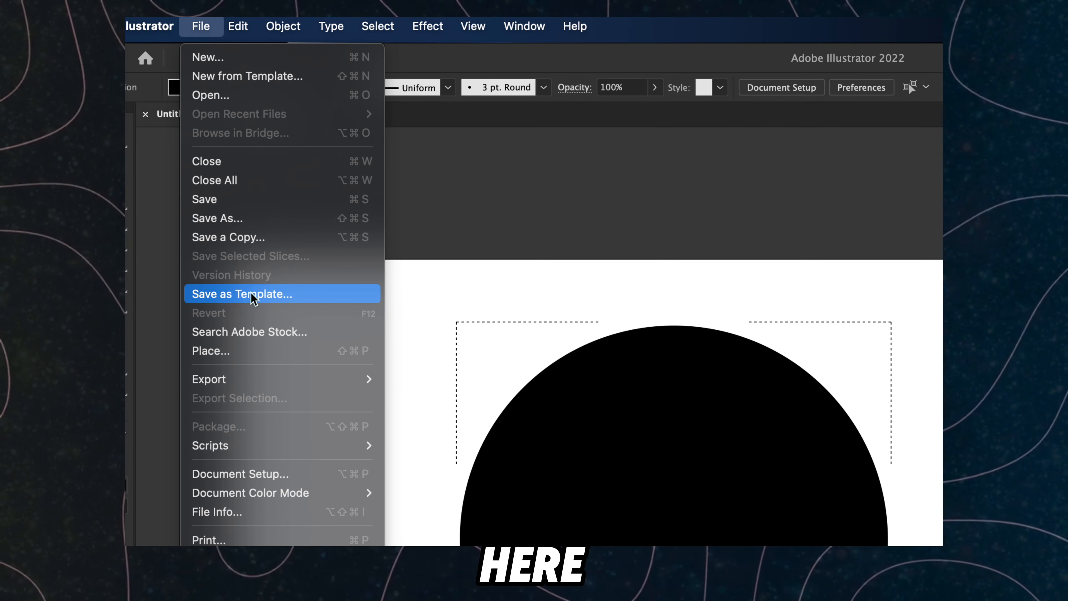
pyautogui.click(263, 350)
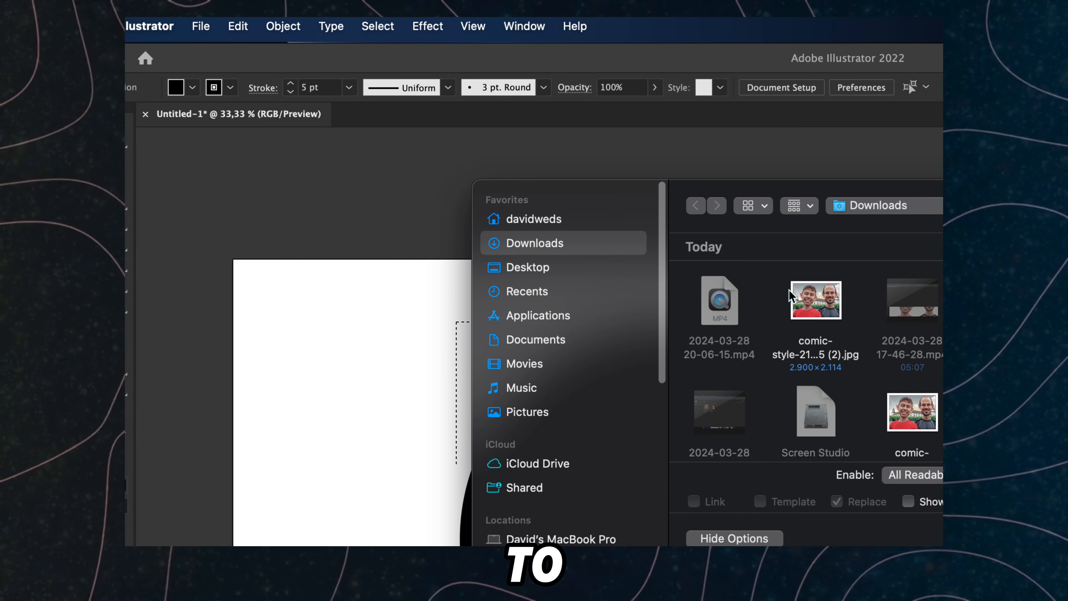
pyautogui.doubleClick(795, 295)
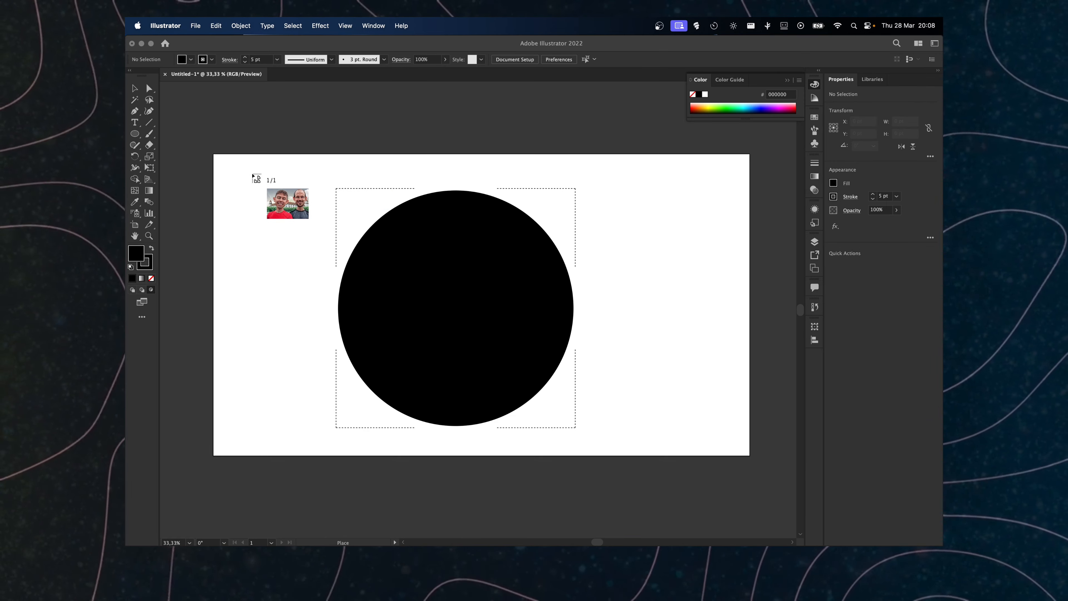
pyautogui.moveTo(252, 173); pyautogui.dragTo(661, 447)
pyautogui.moveTo(494, 315); pyautogui.dragTo(555, 329)
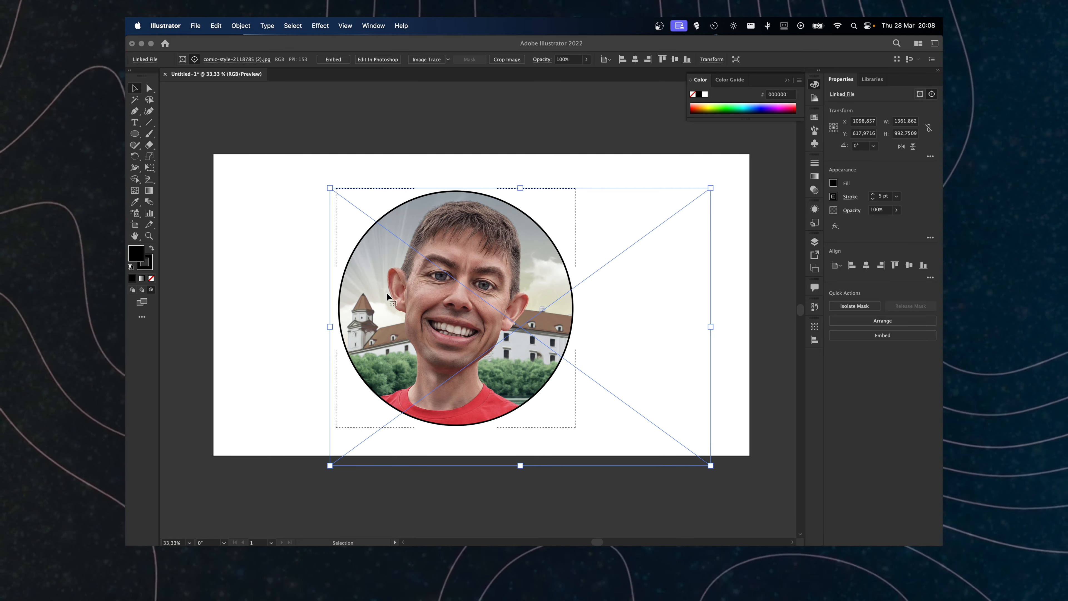
pyautogui.moveTo(383, 287)
pyautogui.mouseDown()
pyautogui.moveTo(334, 286)
pyautogui.moveTo(458, 267)
pyautogui.moveTo(331, 286)
pyautogui.moveTo(379, 287)
pyautogui.mouseUp()
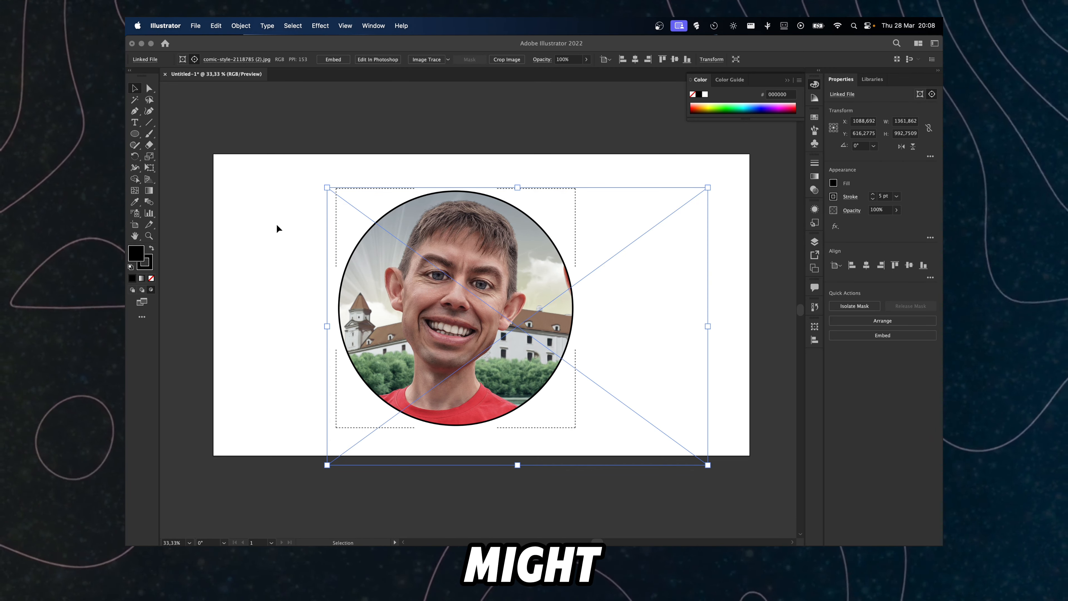
# Step: Move the clipped photo circle to the artboard's upper right and scale it down
pyautogui.click(269, 210)
pyautogui.click(400, 256)
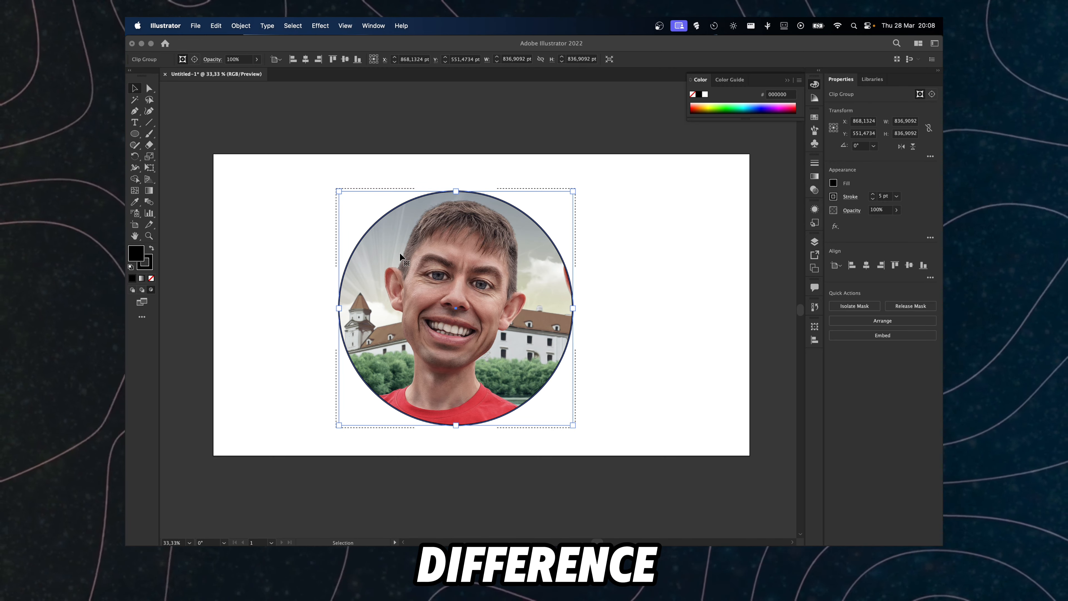
pyautogui.moveTo(400, 257); pyautogui.dragTo(580, 248)
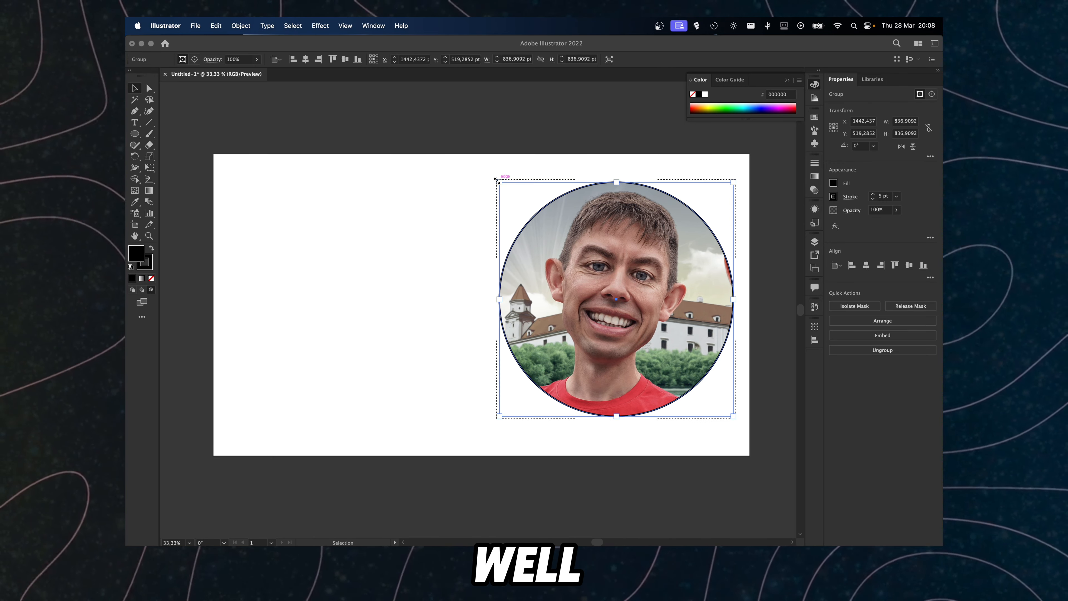
pyautogui.moveTo(496, 179); pyautogui.dragTo(573, 252)
pyautogui.moveTo(627, 305); pyautogui.dragTo(630, 221)
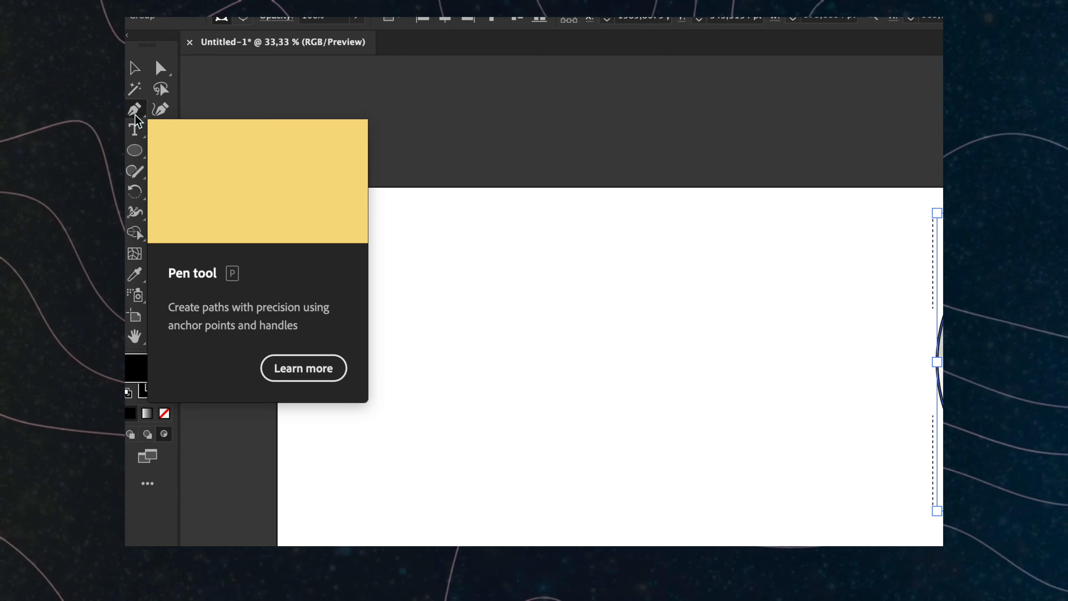
# Step: Draw a closed boomerang-shaped path with the Pen tool on the artboard's left side
pyautogui.click(135, 113)
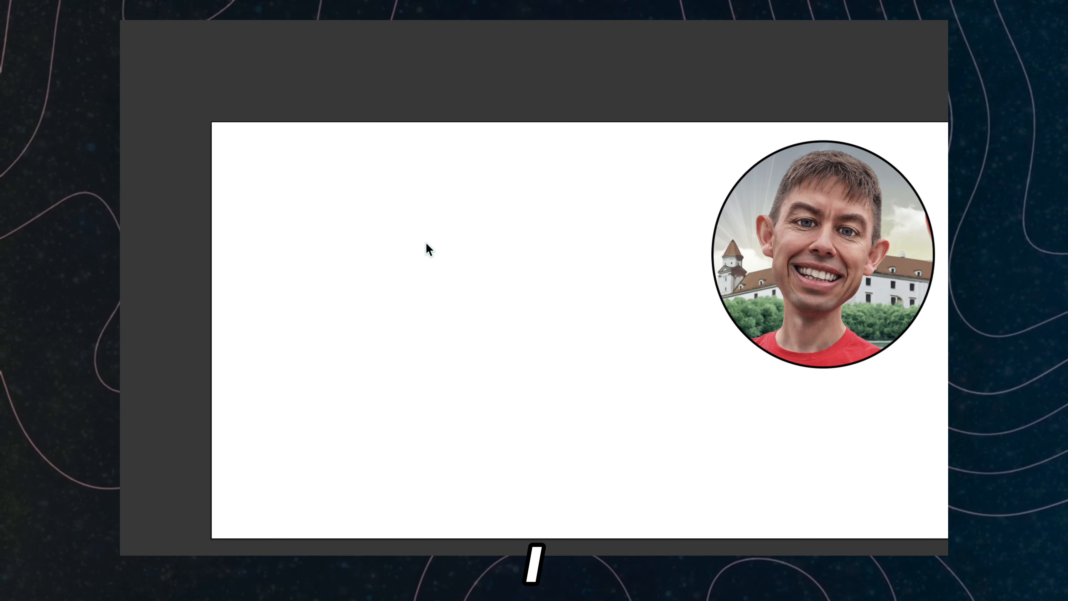
pyautogui.click(466, 166)
pyautogui.moveTo(329, 207); pyautogui.dragTo(327, 211)
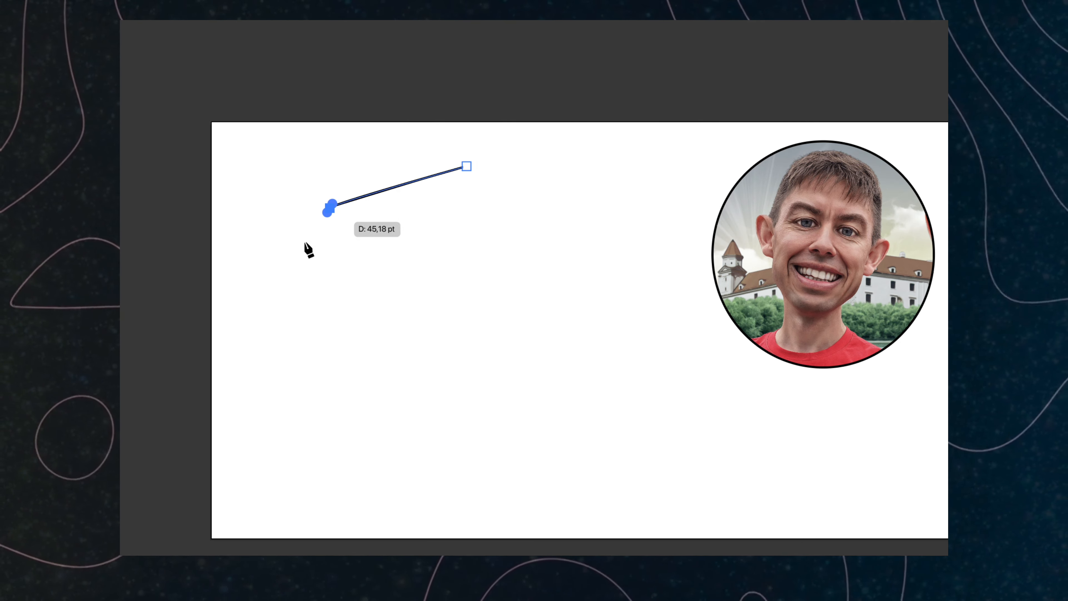
pyautogui.moveTo(268, 386); pyautogui.dragTo(272, 401)
pyautogui.moveTo(286, 436); pyautogui.dragTo(304, 457)
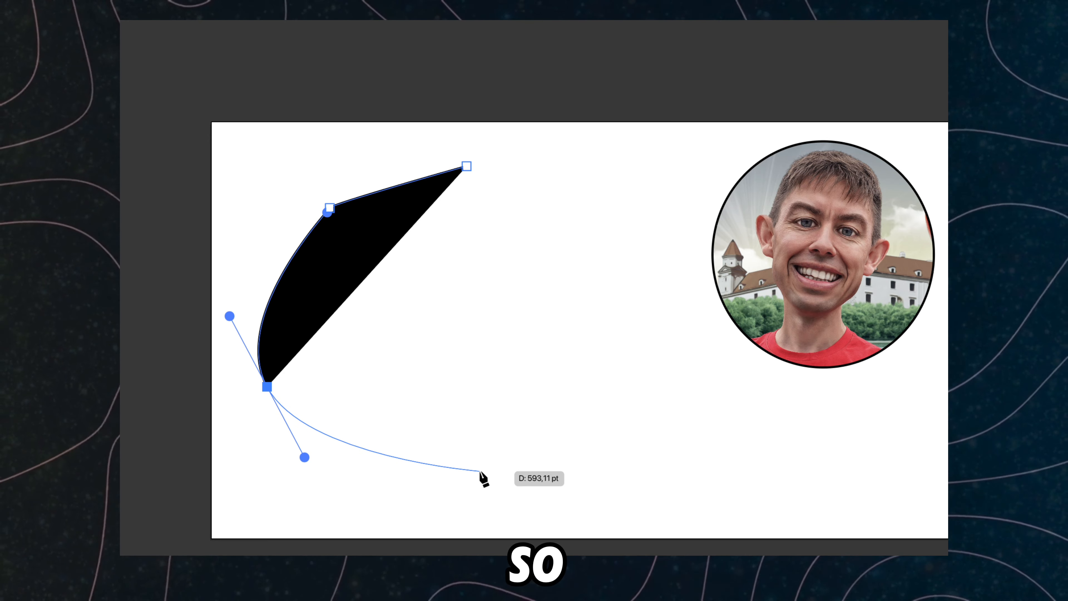
pyautogui.click(398, 515)
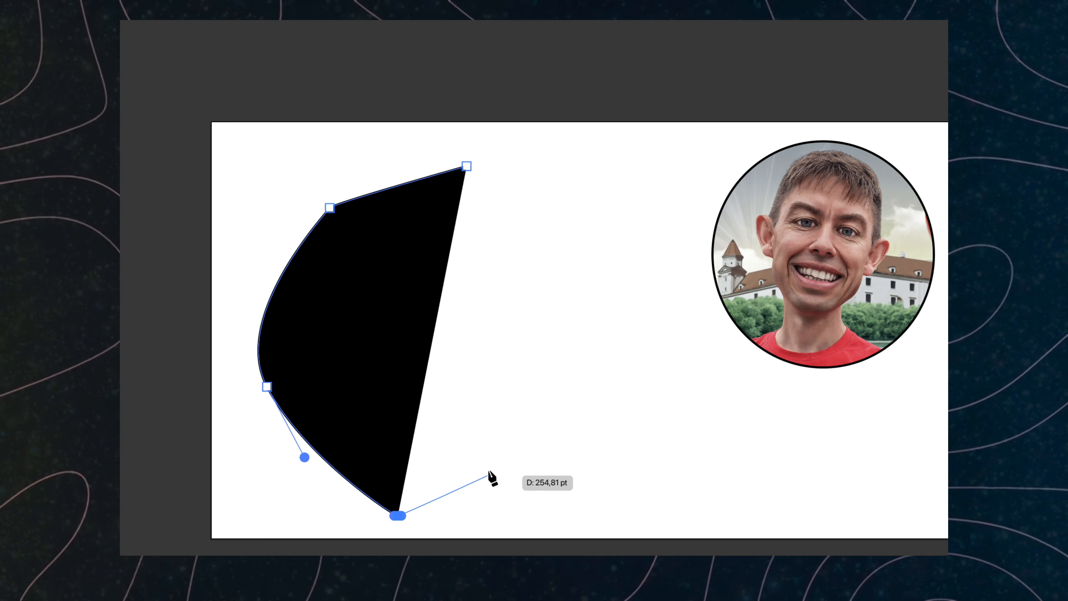
pyautogui.click(471, 462)
pyautogui.click(379, 405)
pyautogui.moveTo(357, 330); pyautogui.dragTo(373, 301)
pyautogui.click(412, 269)
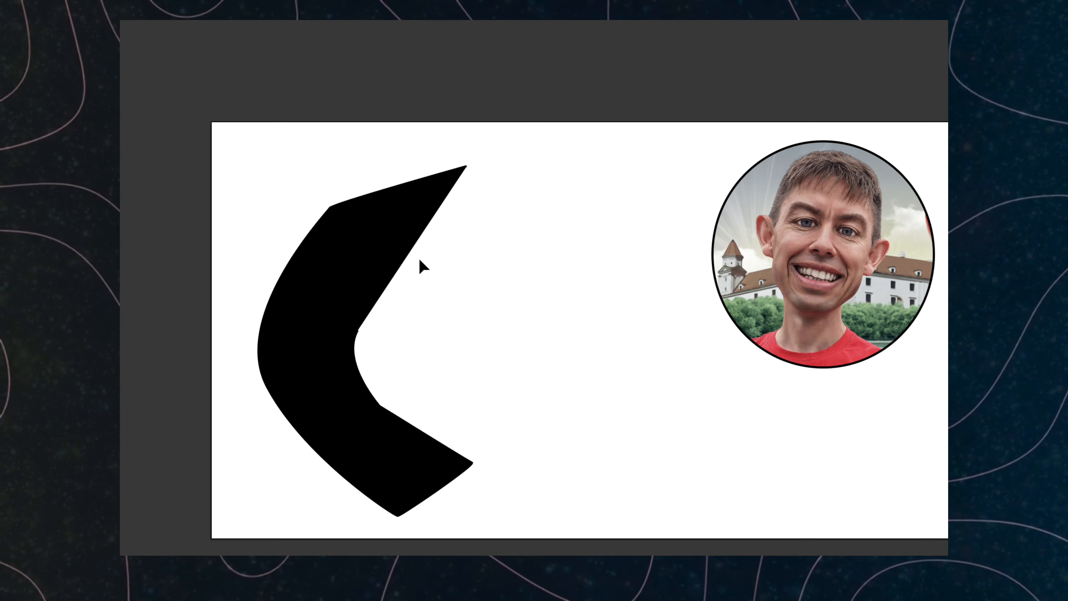
pyautogui.click(445, 228)
pyautogui.click(465, 194)
pyautogui.click(466, 166)
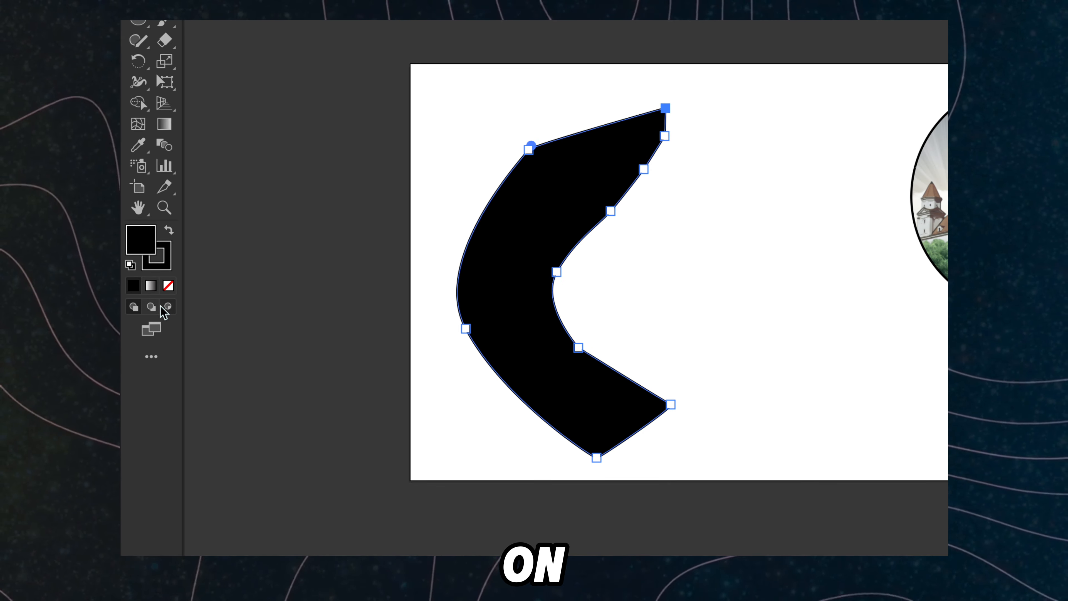
pyautogui.click(147, 296)
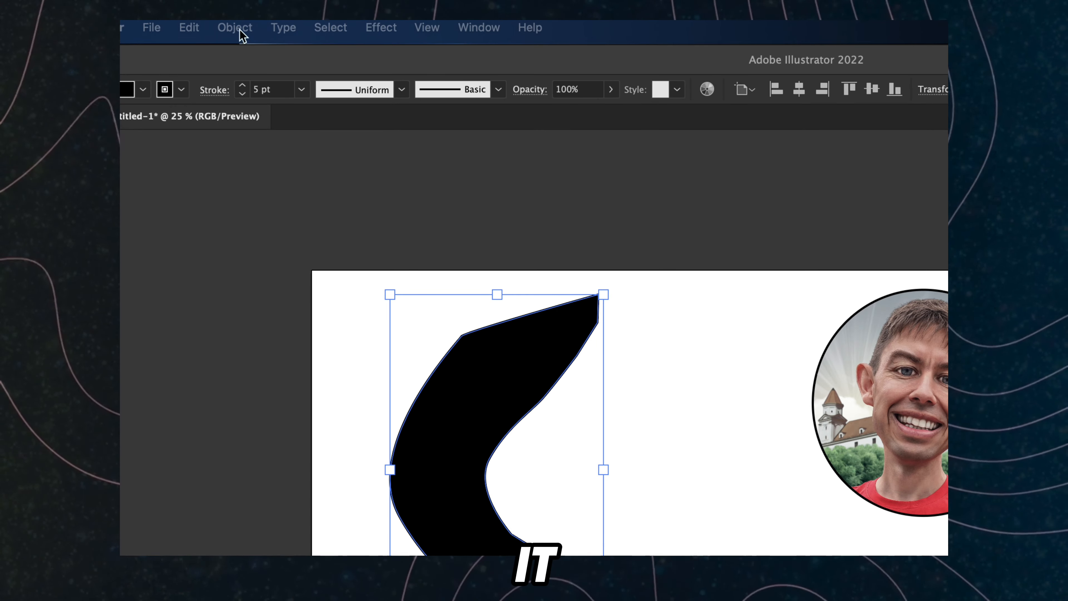
# Step: Simplify the boomerang path down to 3 points
pyautogui.click(238, 30)
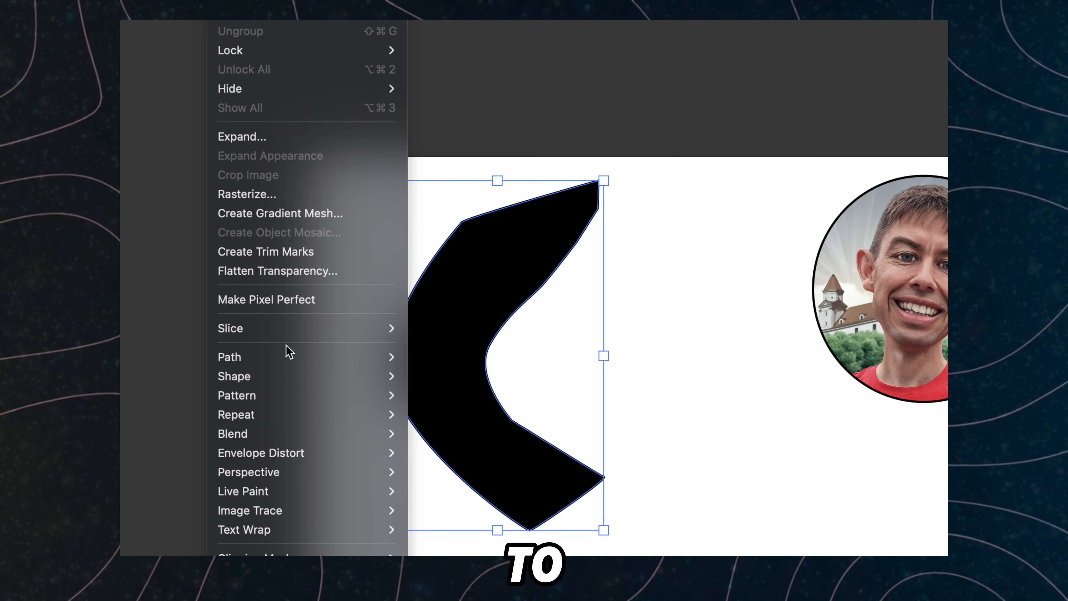
pyautogui.moveTo(291, 357)
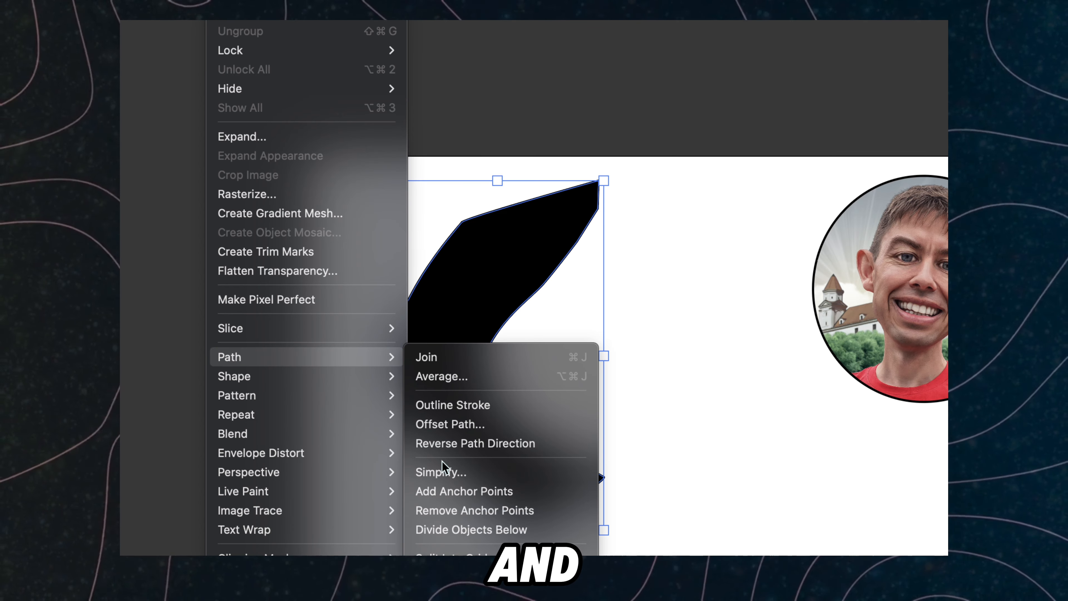
pyautogui.click(442, 471)
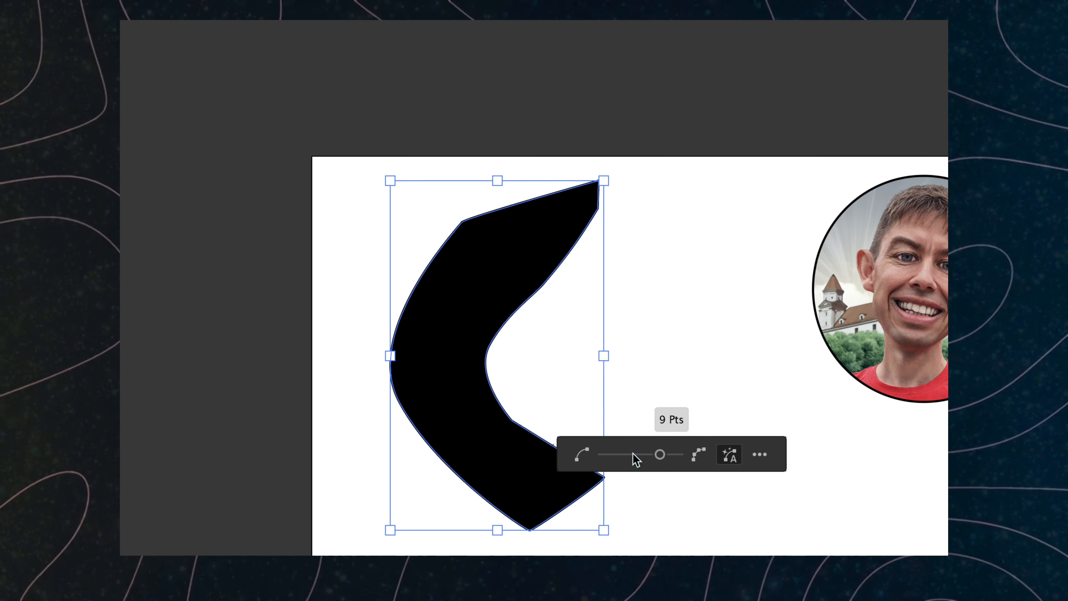
pyautogui.moveTo(634, 454); pyautogui.dragTo(565, 455)
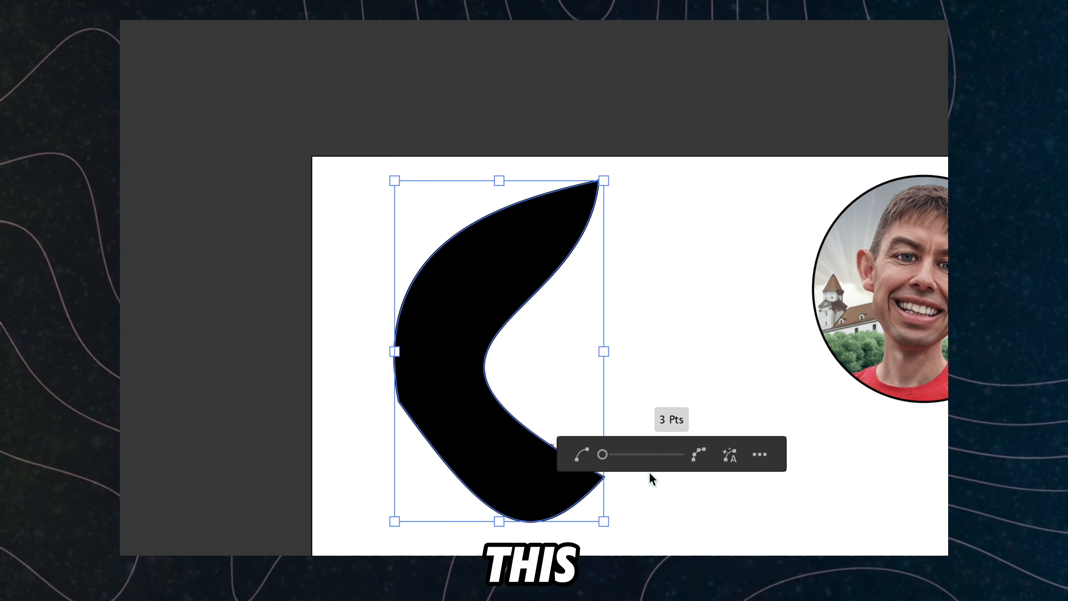
pyautogui.click(567, 425)
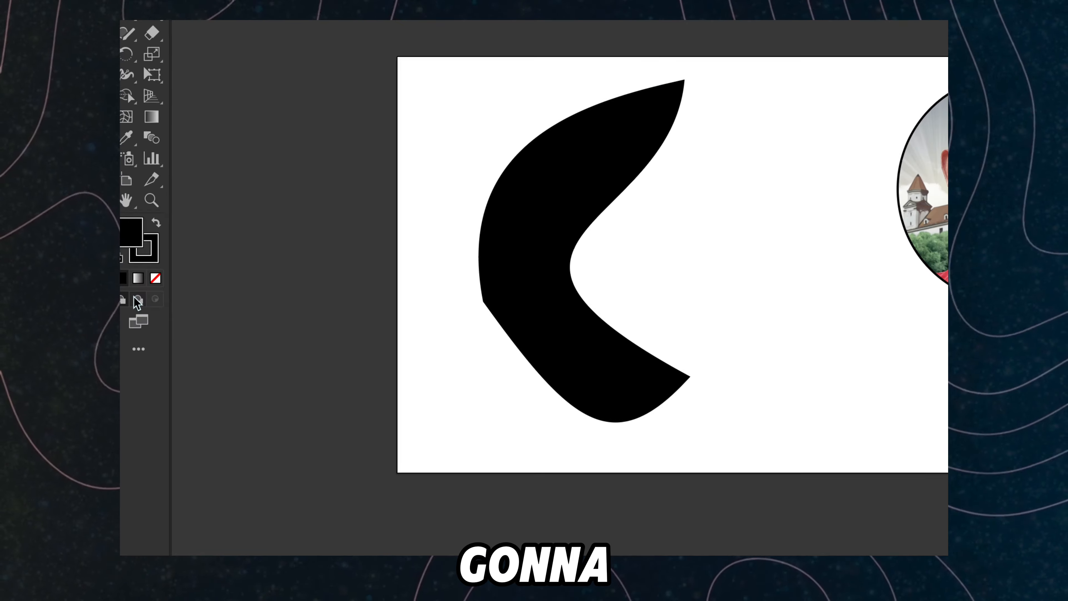
# Step: Place the lions-577104.jpg photo inside the boomerang in Draw Inside mode, sizing it to cover the shape, then move and rotate it
pyautogui.click(480, 264)
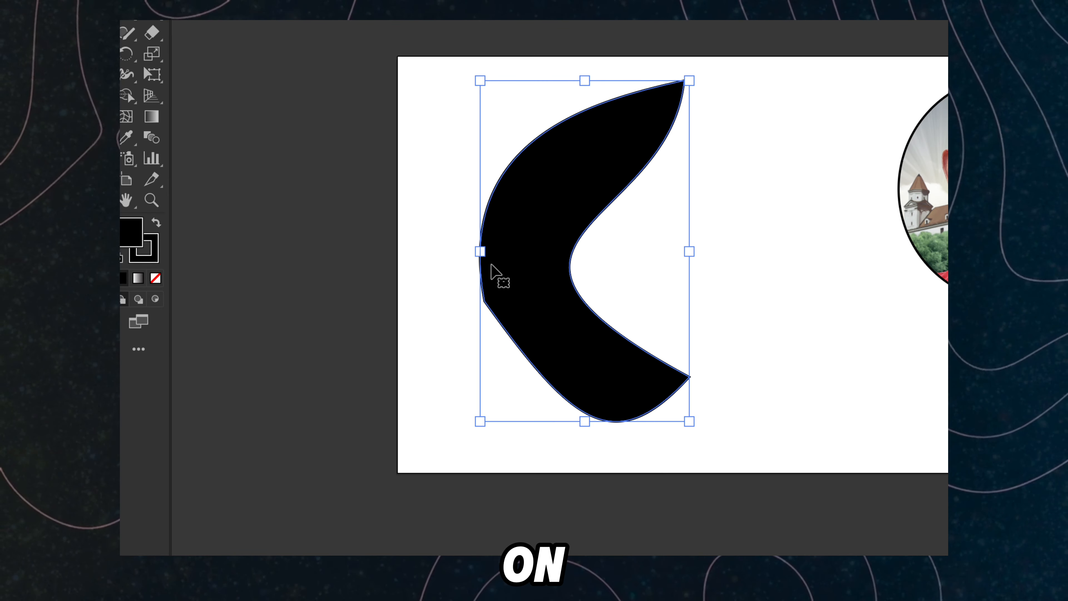
pyautogui.click(156, 299)
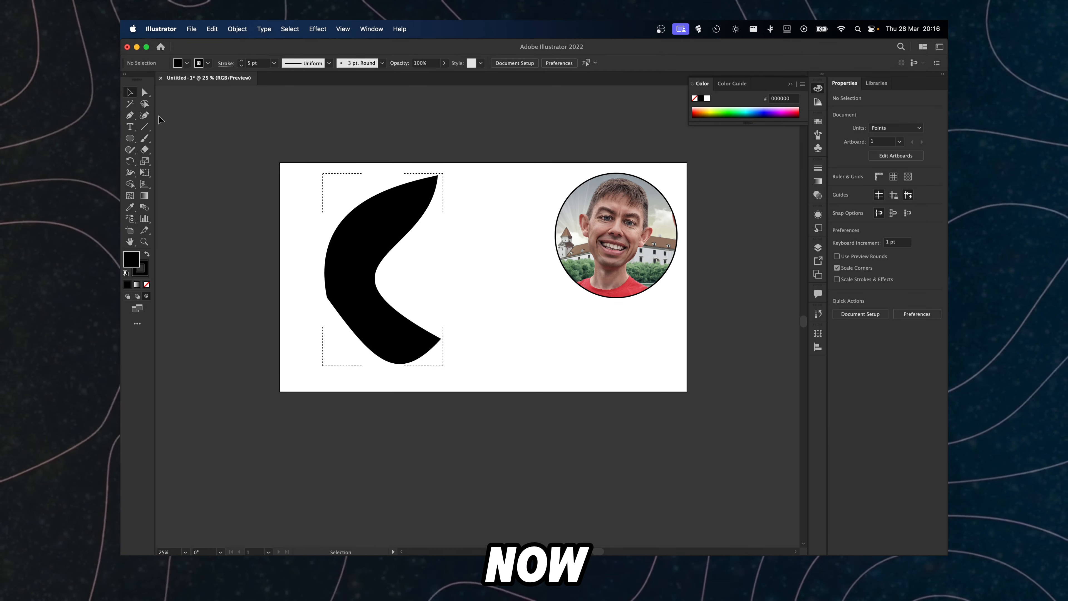
pyautogui.click(191, 29)
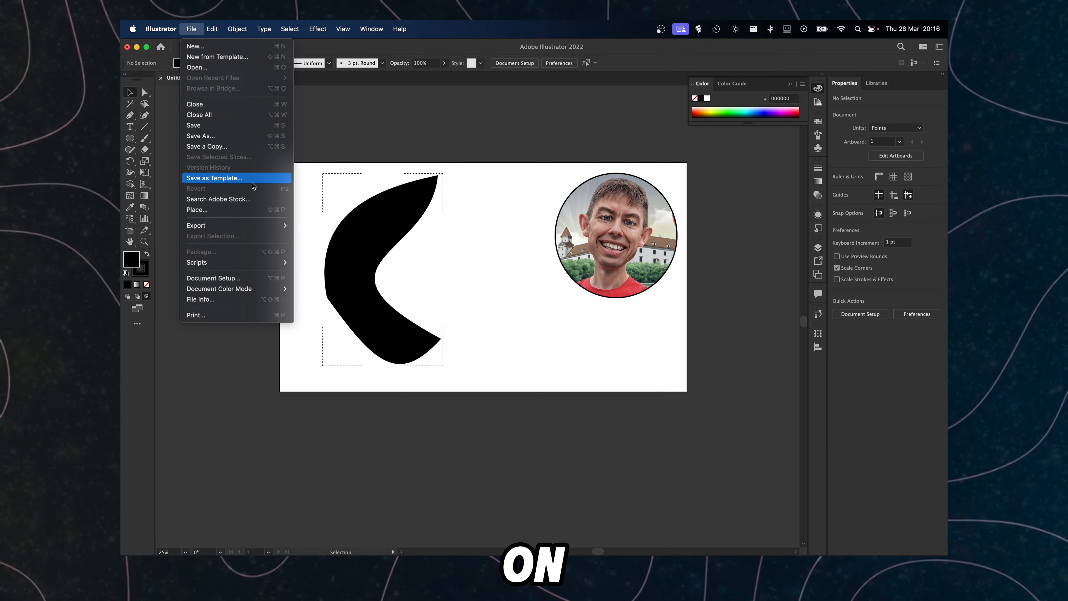
pyautogui.moveTo(342, 28)
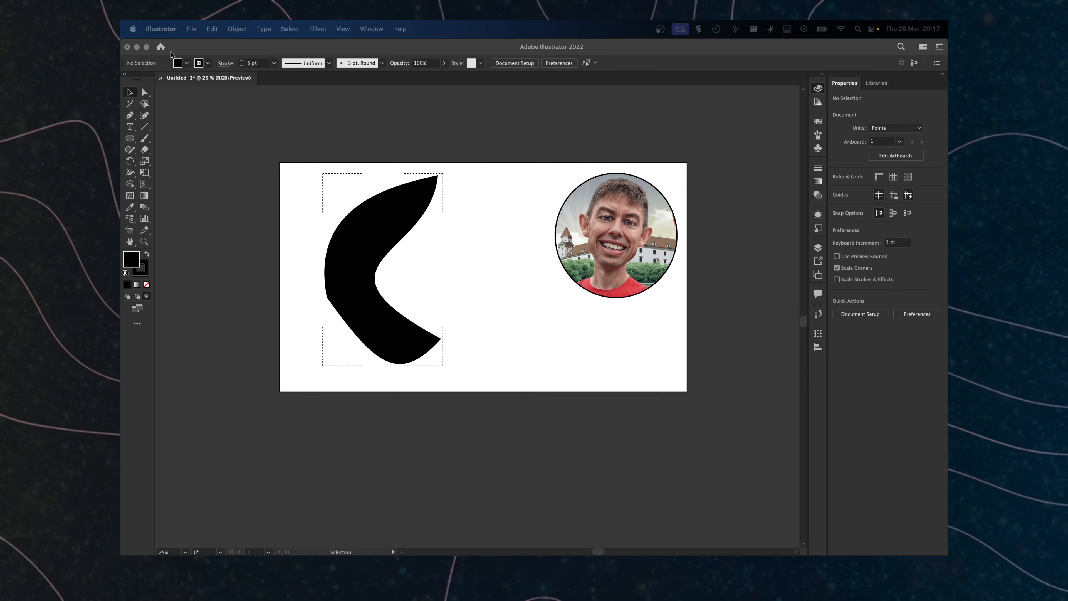
pyautogui.click(191, 29)
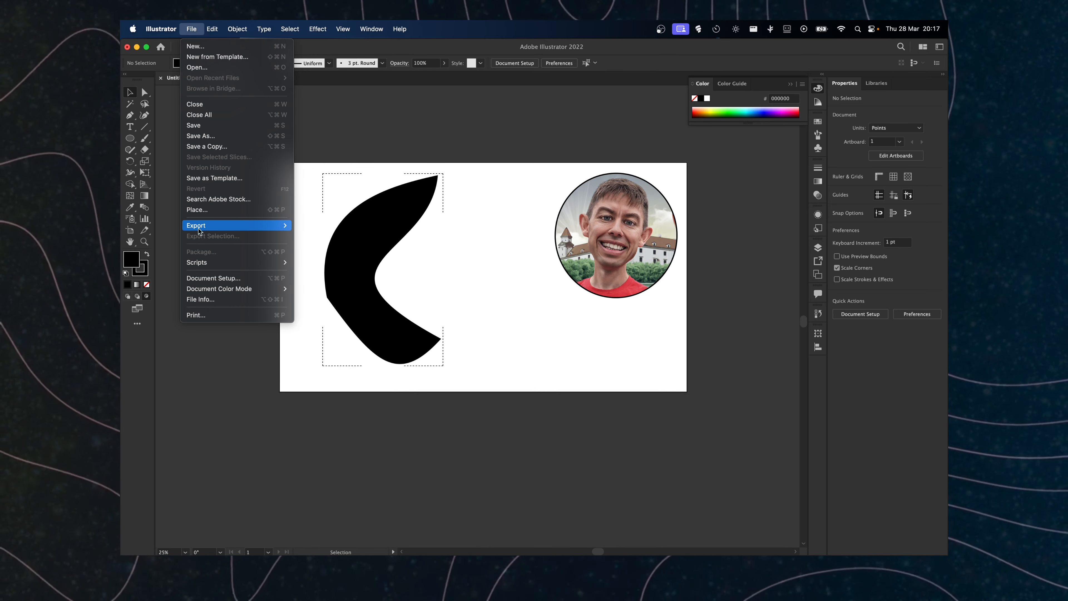
pyautogui.click(196, 209)
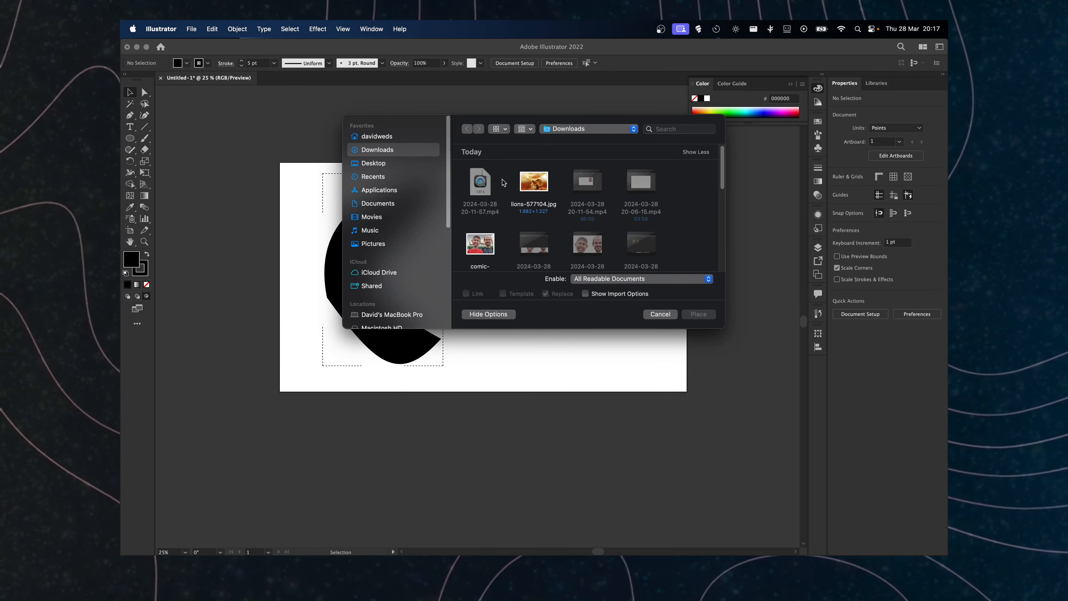
pyautogui.doubleClick(534, 181)
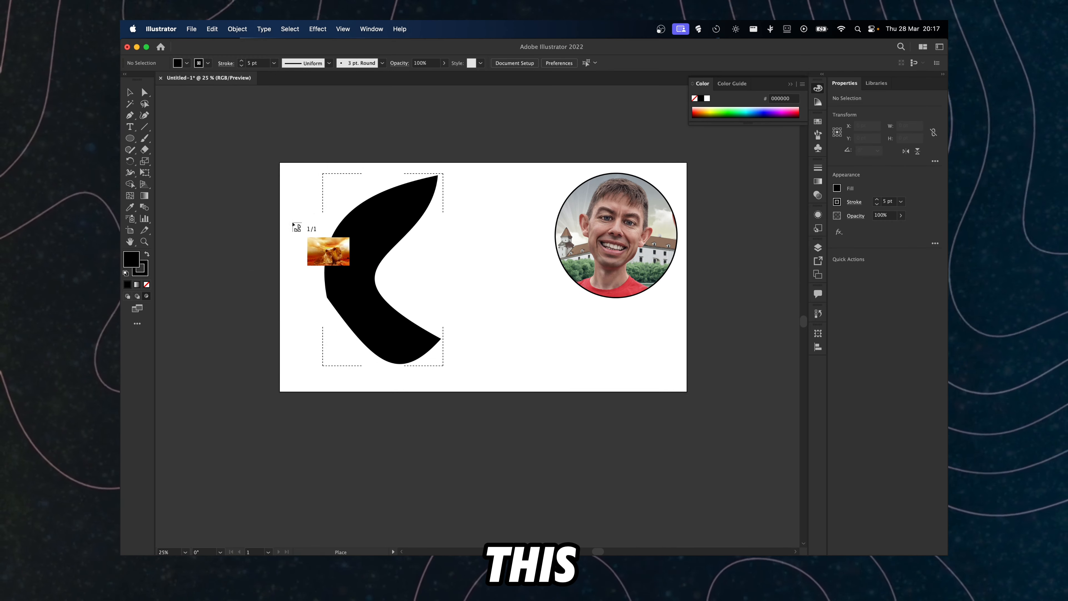
pyautogui.moveTo(460, 385); pyautogui.dragTo(598, 532)
pyautogui.moveTo(388, 253); pyautogui.dragTo(314, 247)
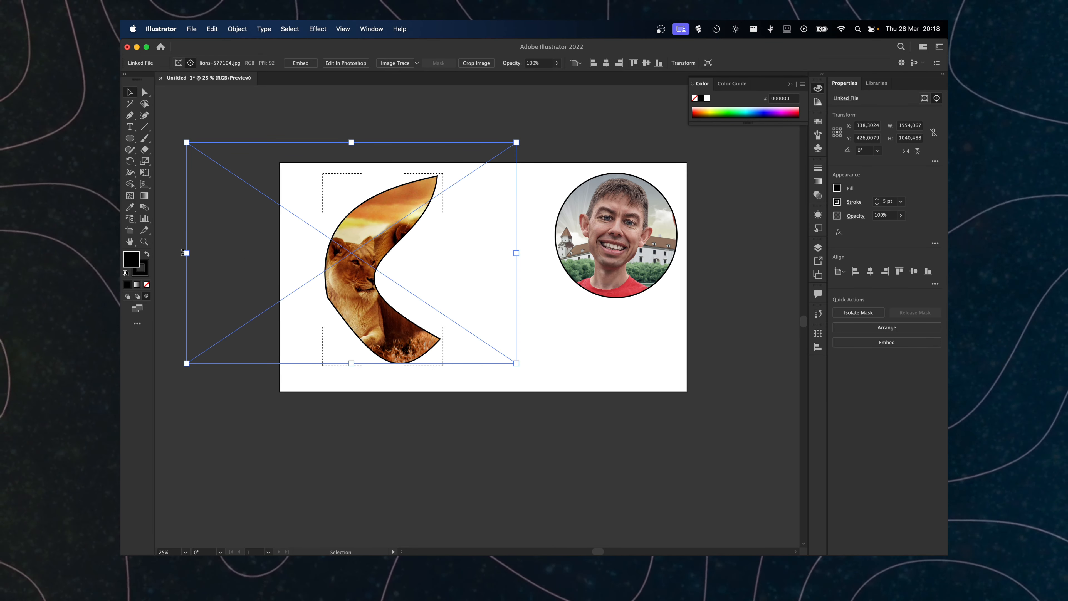
pyautogui.moveTo(183, 252); pyautogui.dragTo(289, 335)
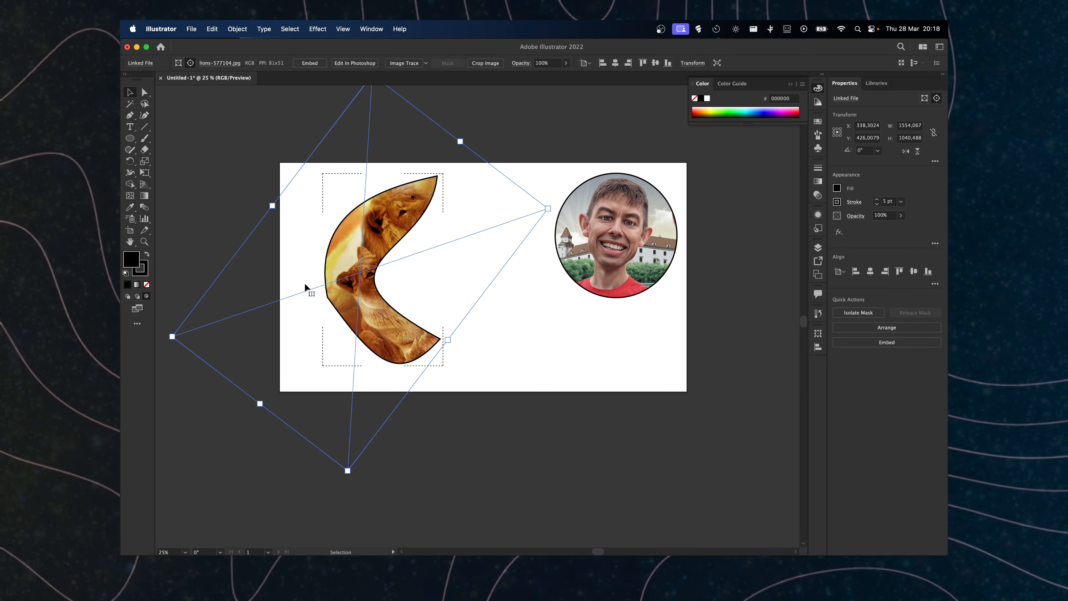
# Step: Reshape the boomerang's clipping path by dragging the direction handles of its top and bottom anchors with Direct Selection
pyautogui.press('a')
pyautogui.click(388, 259)
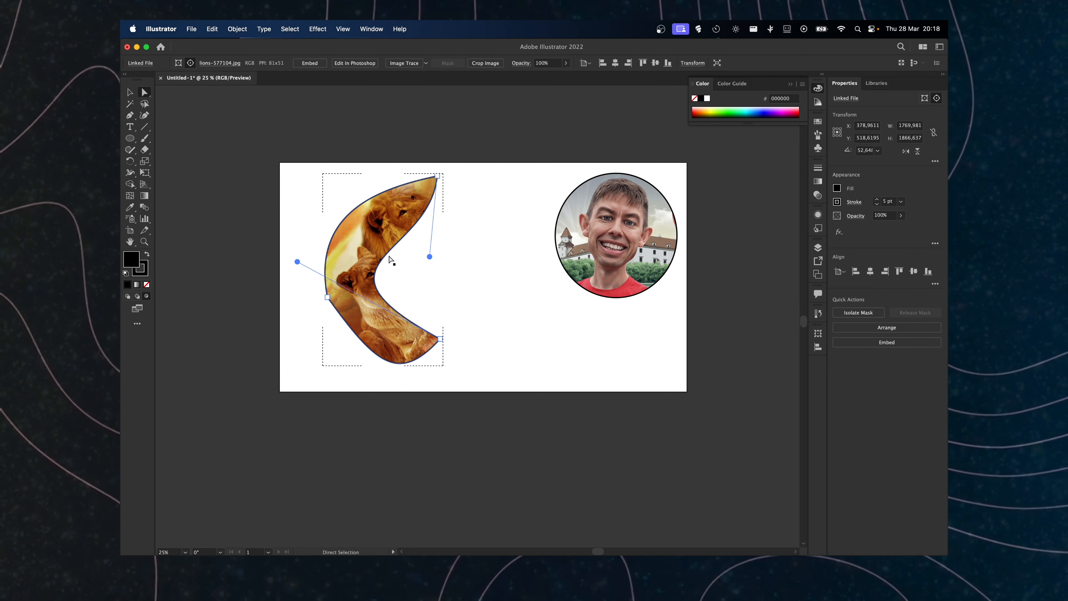
pyautogui.click(436, 261)
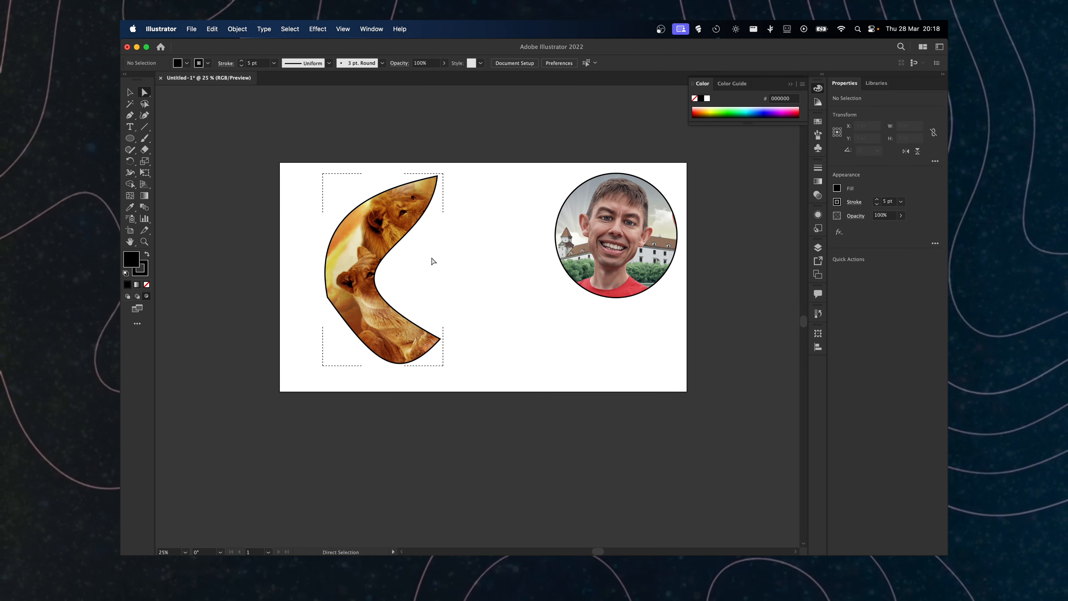
pyautogui.click(398, 231)
pyautogui.click(437, 176)
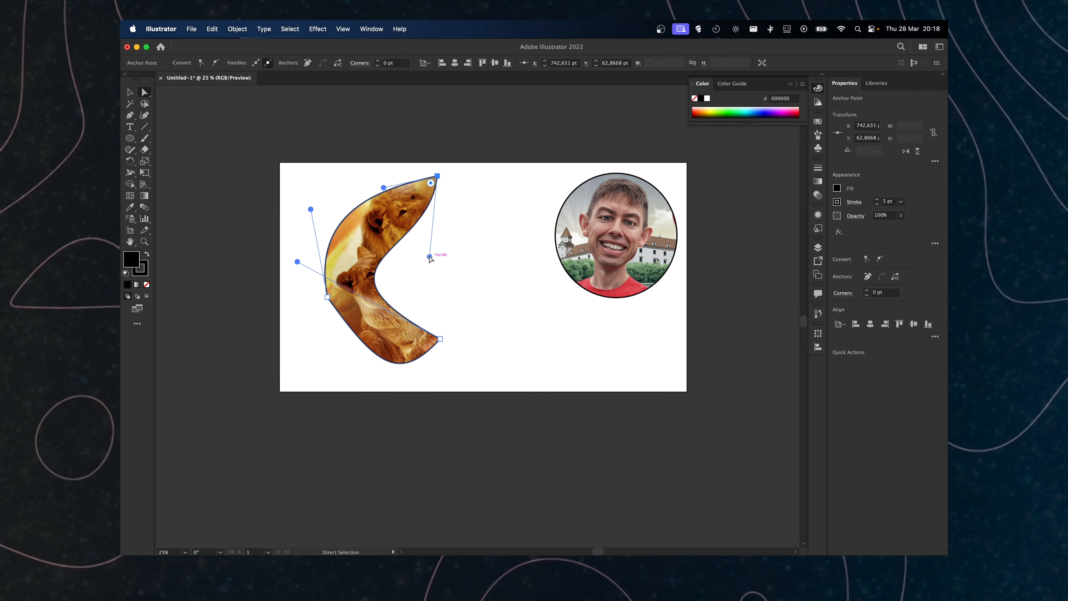
pyautogui.moveTo(430, 257); pyautogui.dragTo(563, 289)
pyautogui.click(439, 340)
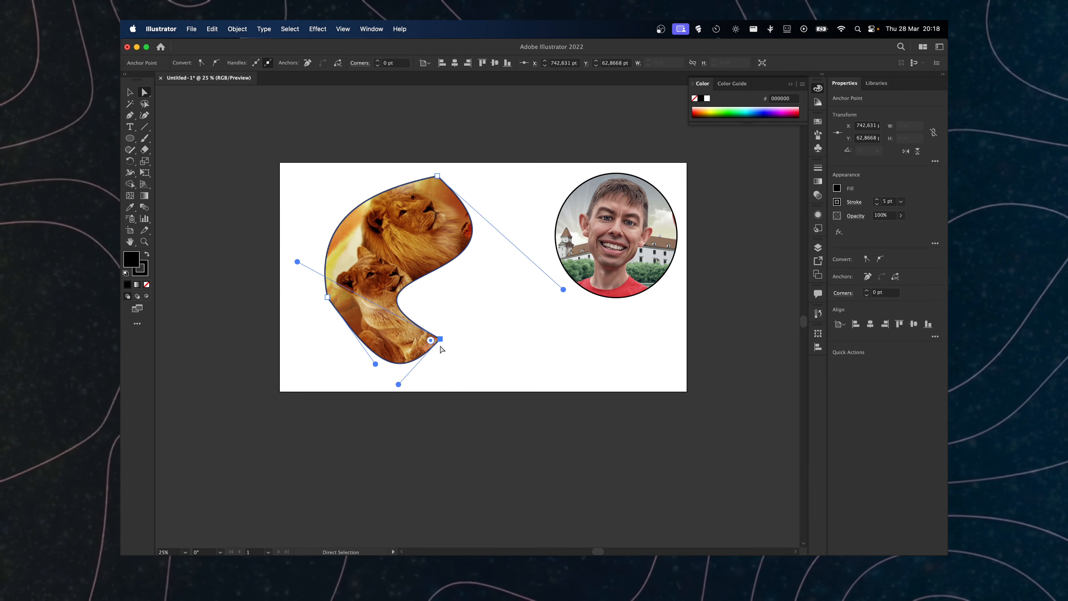
pyautogui.moveTo(399, 386); pyautogui.dragTo(424, 178)
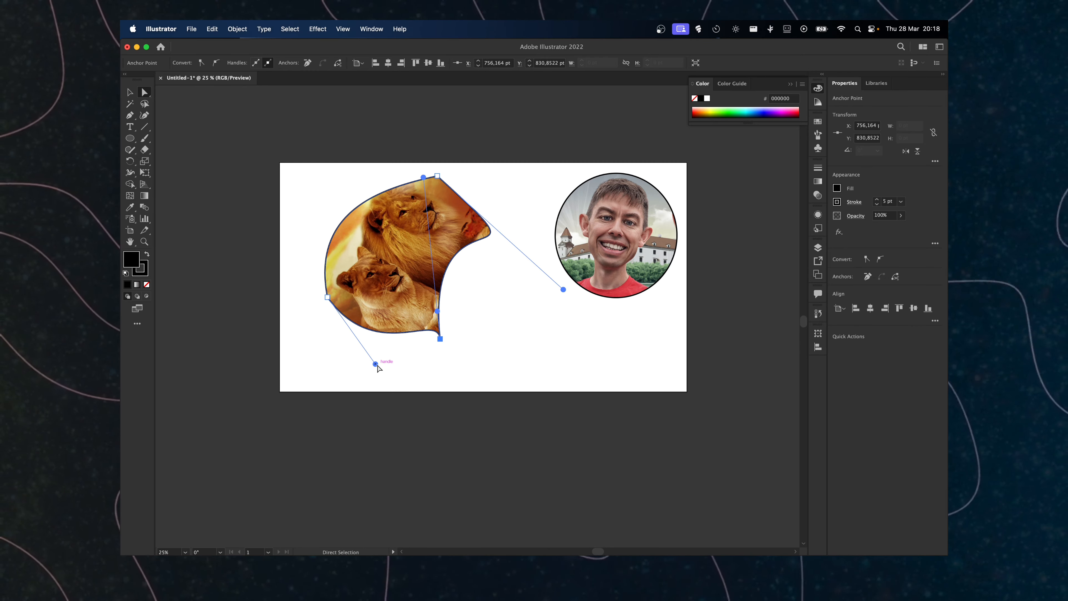
pyautogui.press('super+shift+a')
# Step: Adjust the handles of the left and bottom anchors to round out the clipping shape further
pyautogui.click(410, 317)
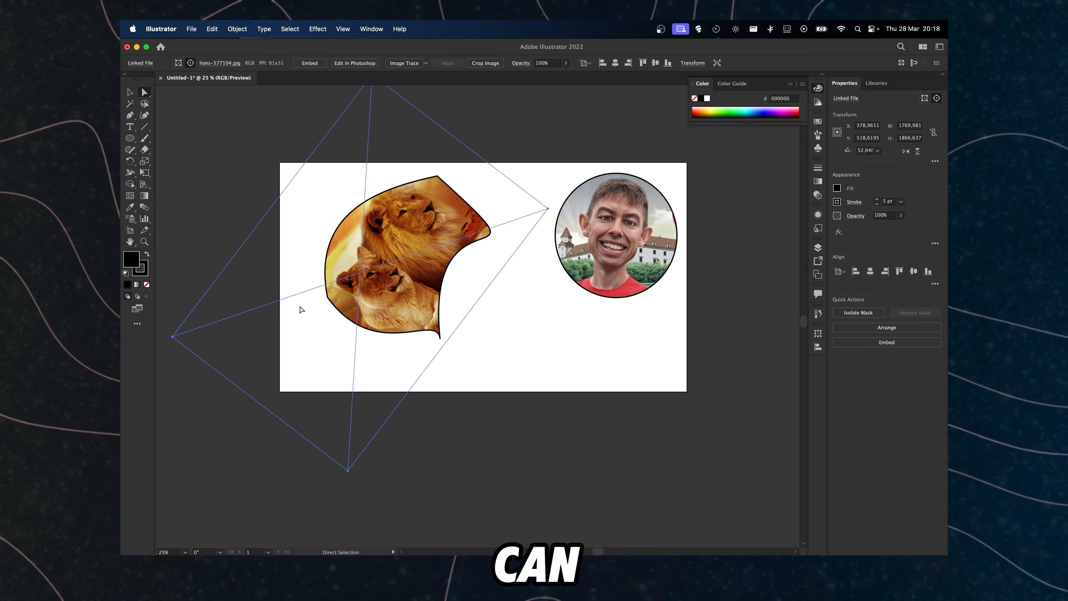
pyautogui.click(331, 296)
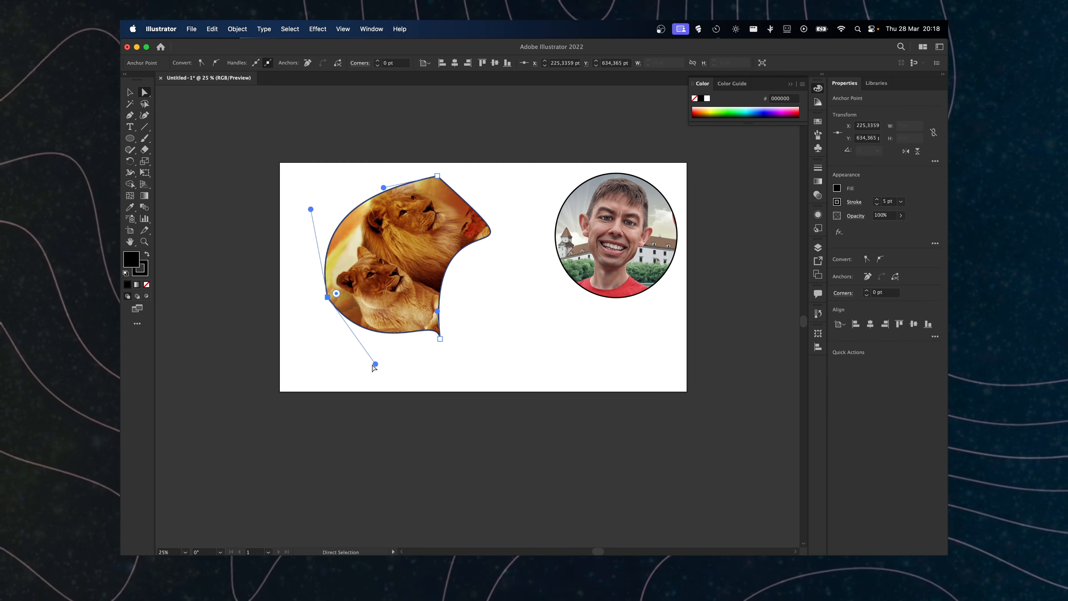
pyautogui.moveTo(375, 364); pyautogui.dragTo(359, 377)
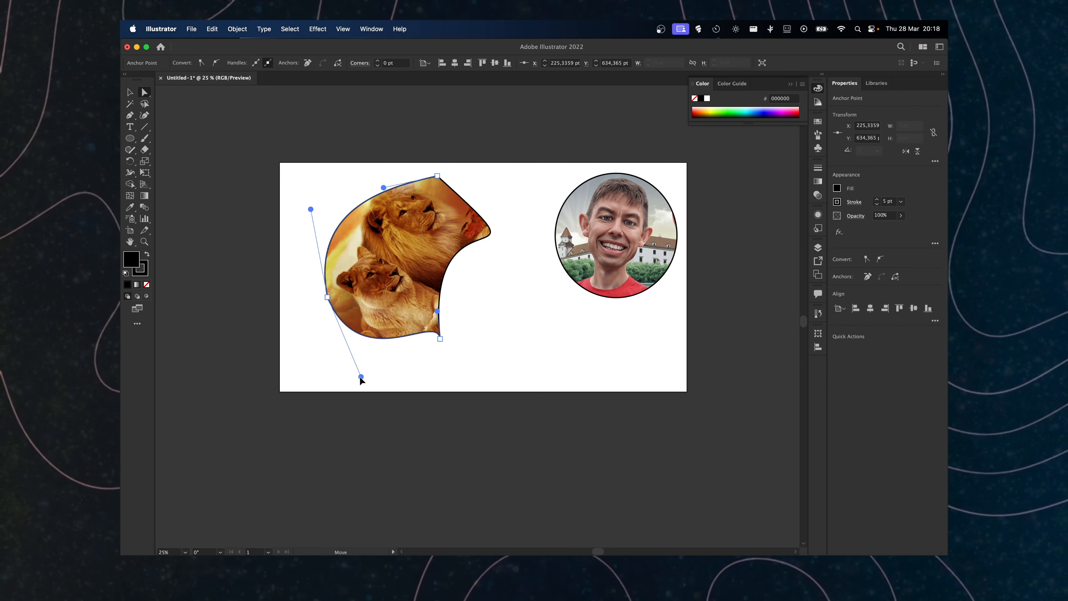
pyautogui.click(440, 339)
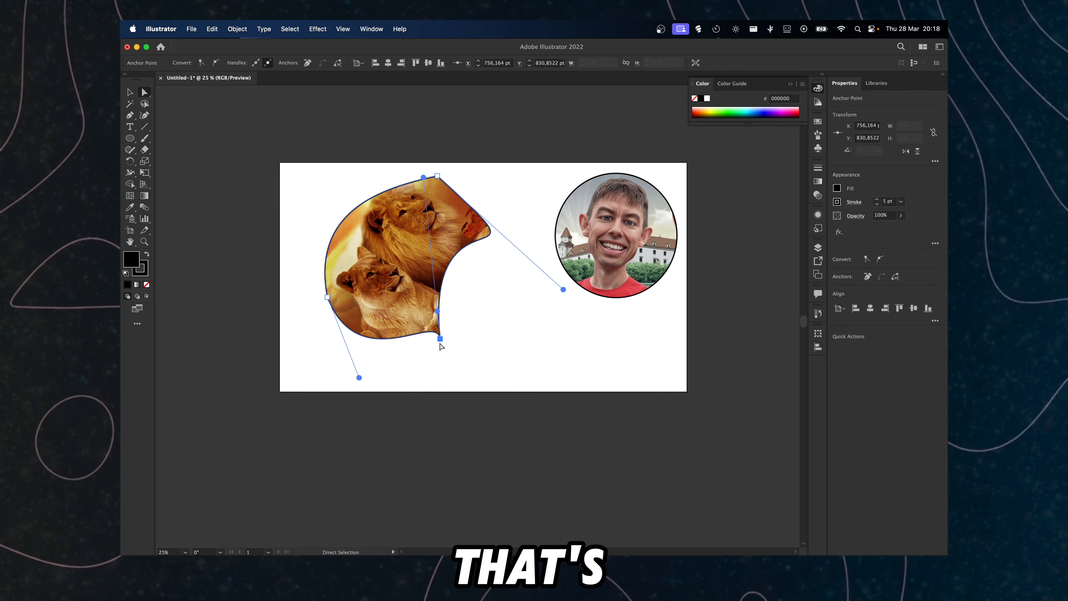
pyautogui.moveTo(440, 312); pyautogui.dragTo(429, 416)
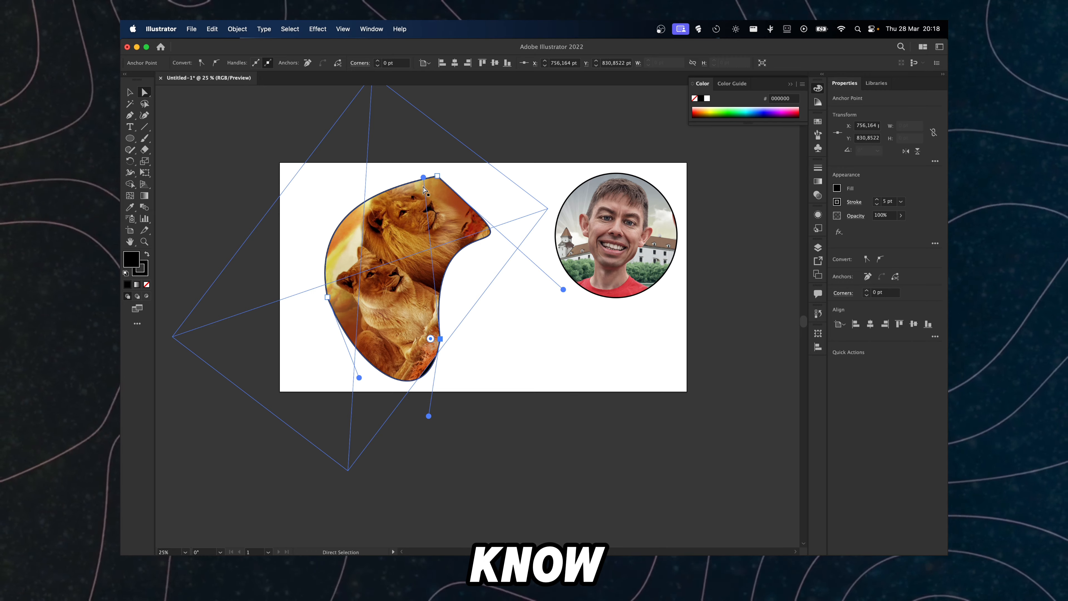
pyautogui.moveTo(423, 177); pyautogui.dragTo(493, 283)
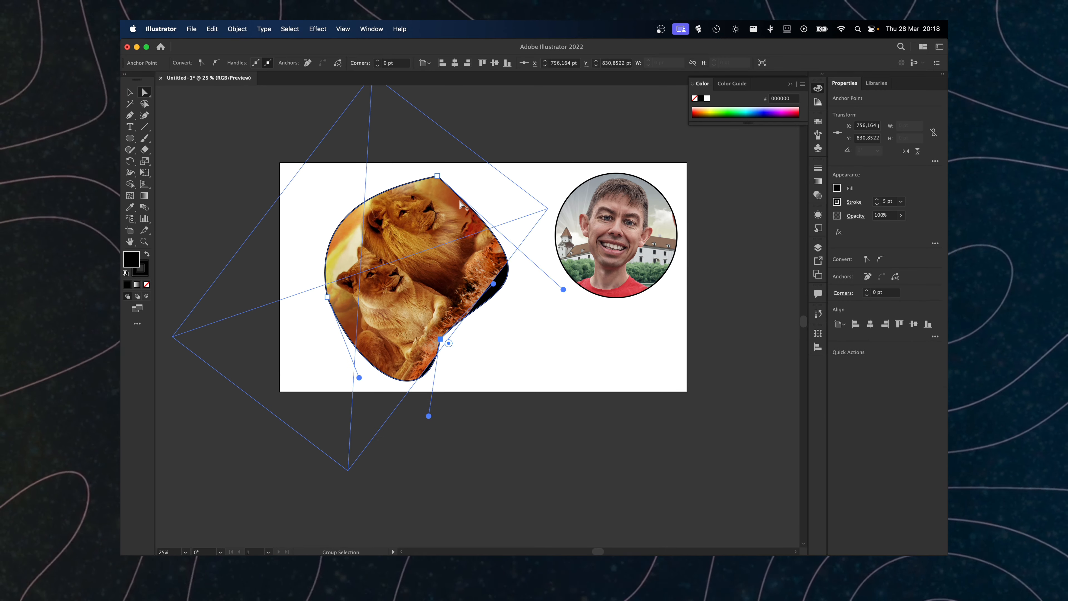
# Step: Round the top corner of the clipping path using its live corner widget
pyautogui.click(436, 177)
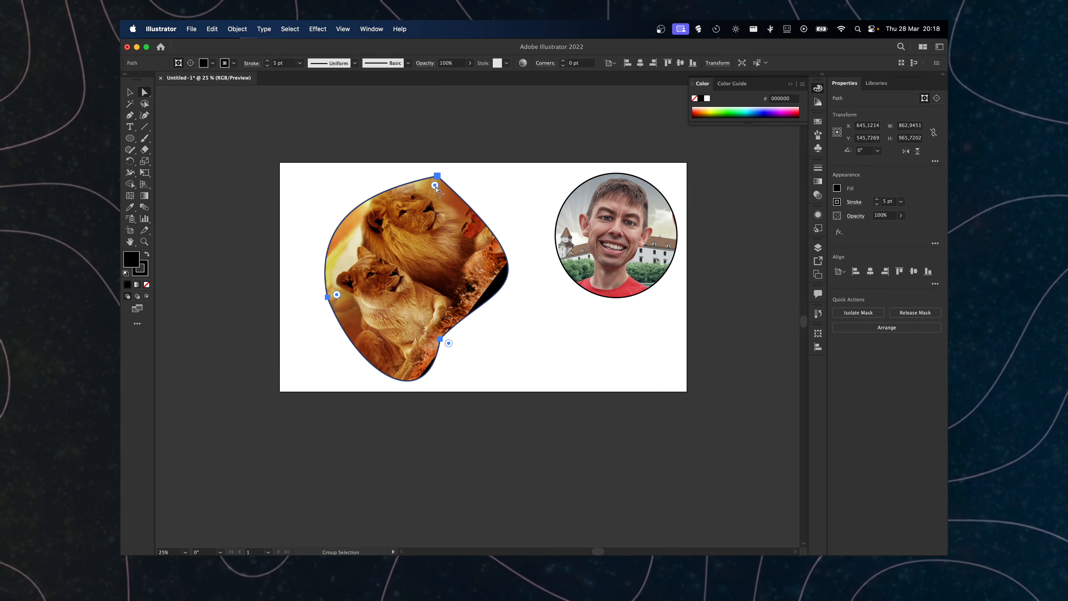
pyautogui.click(431, 311)
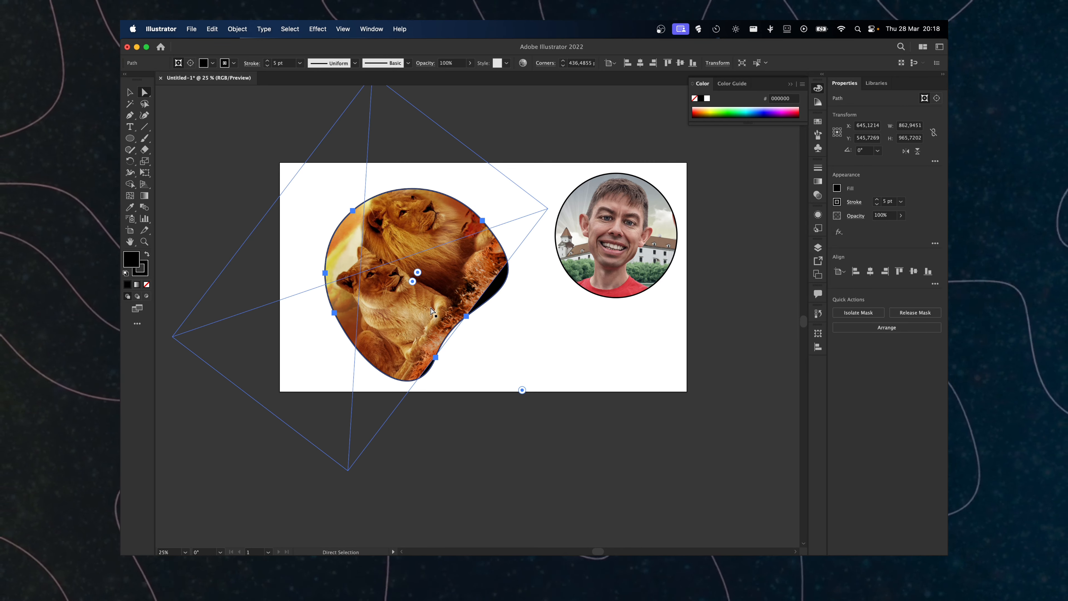
pyautogui.moveTo(478, 268); pyautogui.dragTo(497, 288)
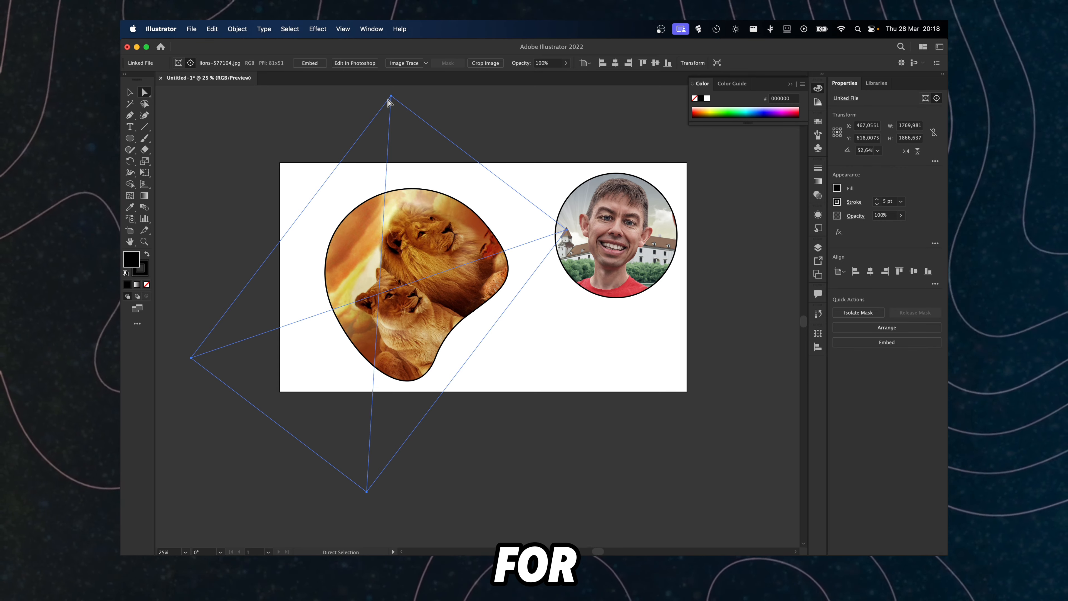
# Step: Rotate and reposition the lions photo within the clipping shape, then deselect
pyautogui.moveTo(370, 139); pyautogui.dragTo(372, 137)
pyautogui.click(405, 202)
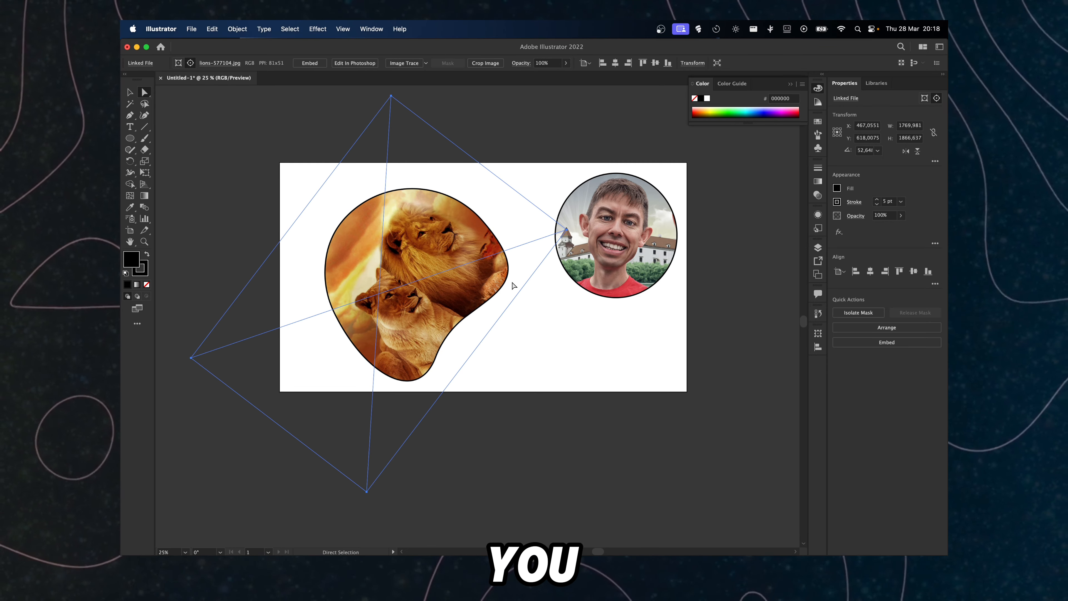
pyautogui.moveTo(520, 229); pyautogui.dragTo(417, 301)
pyautogui.click(525, 355)
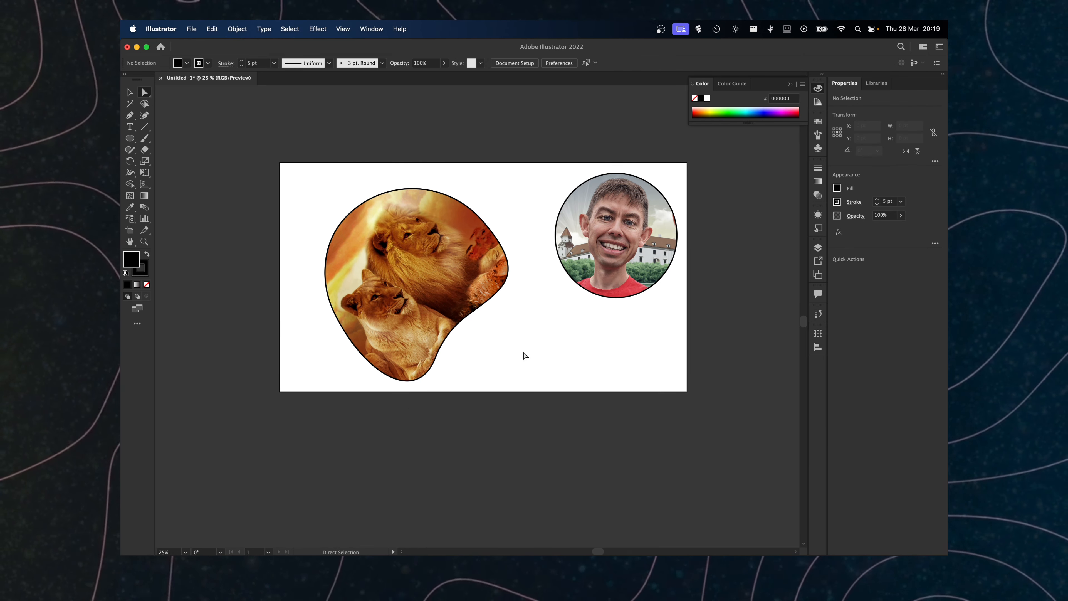
# Step: Select the clipped lion group, move it and rotate it so the lions sit upright
pyautogui.click(341, 203)
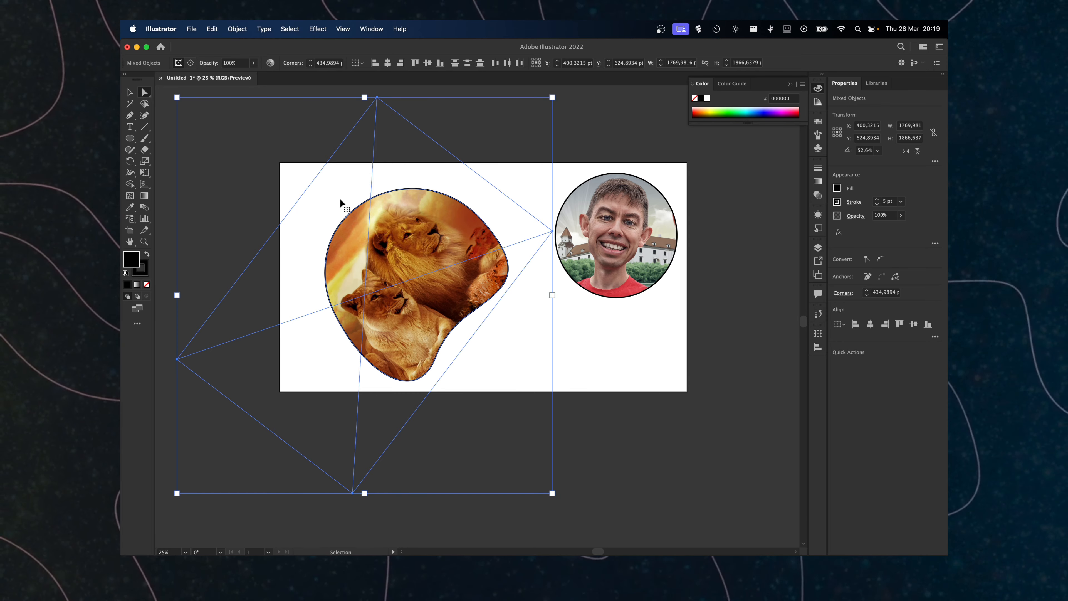
pyautogui.keyDown('super'); pyautogui.click(382, 206); pyautogui.keyUp('super')
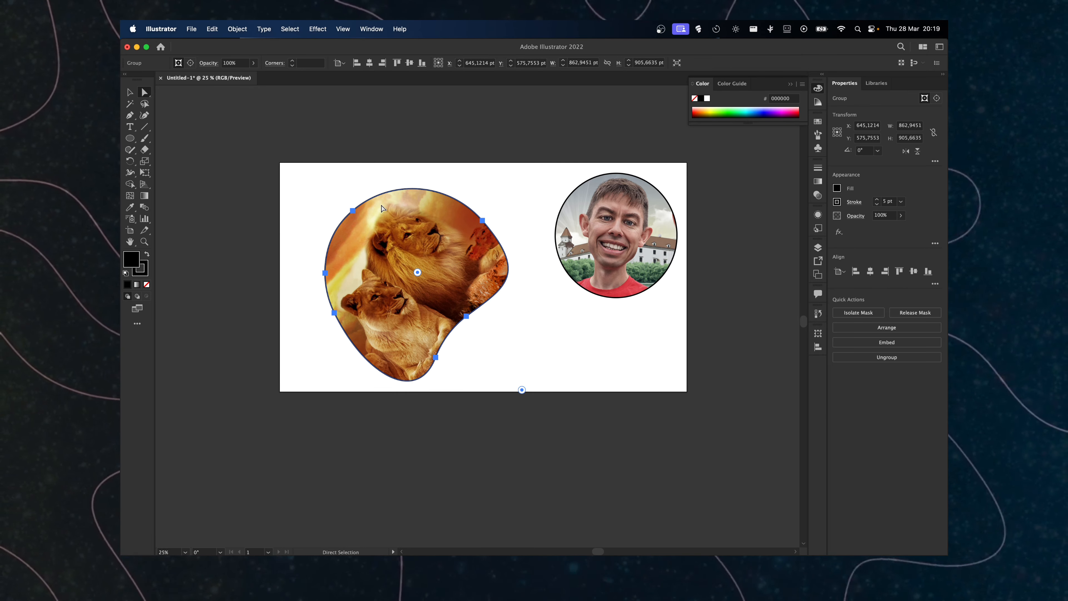
pyautogui.click(130, 92)
pyautogui.moveTo(407, 246); pyautogui.dragTo(385, 233)
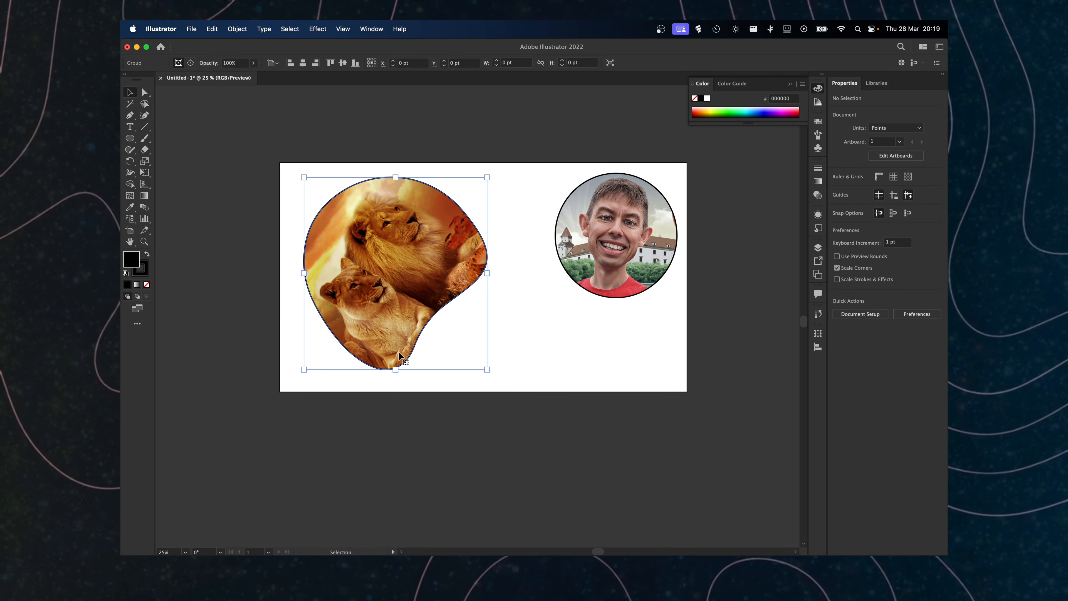
pyautogui.moveTo(396, 378); pyautogui.dragTo(326, 331)
pyautogui.moveTo(391, 299); pyautogui.dragTo(384, 323)
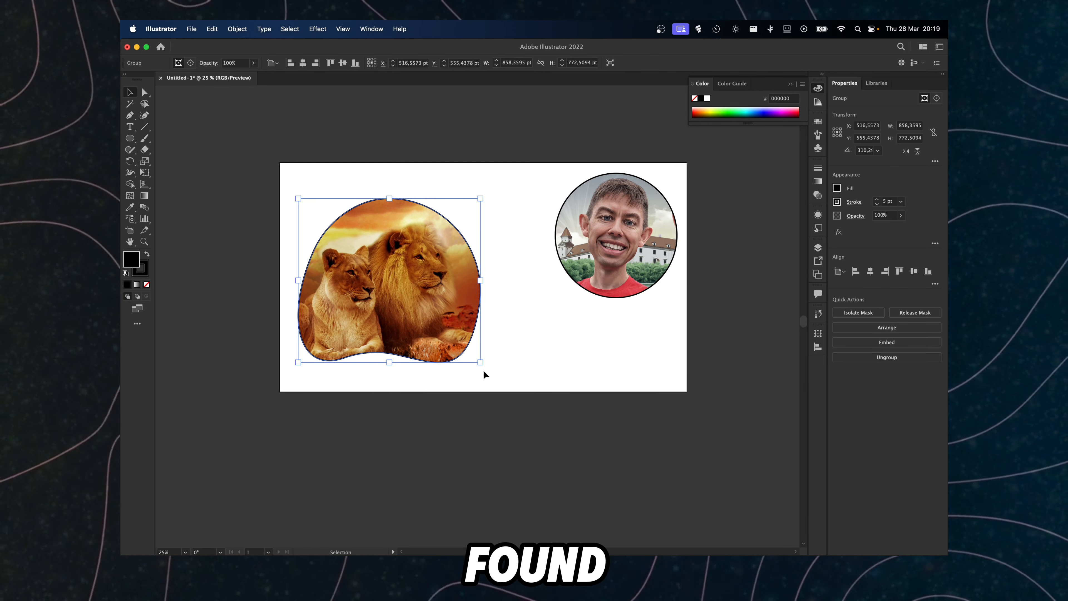